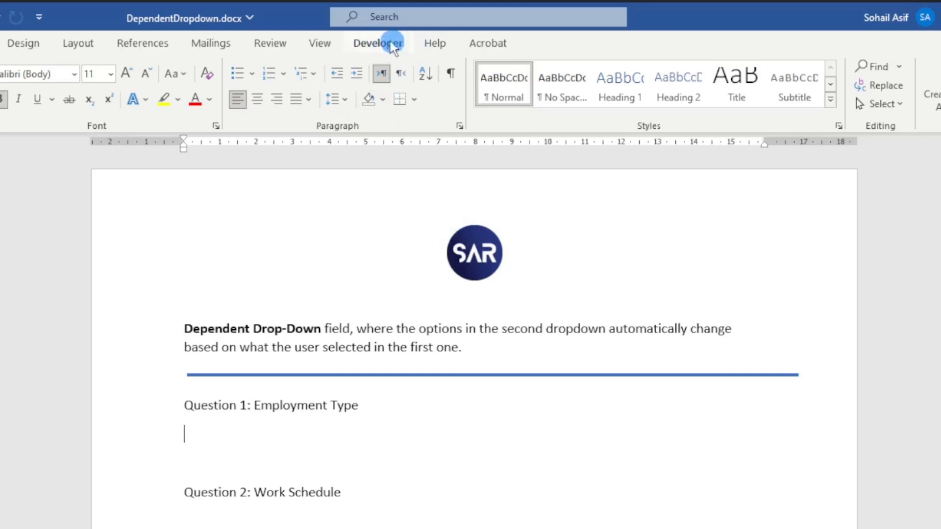
- Enable the Developer tab in Word's ribbon customization options and apply the settings
right_click(331, 42)
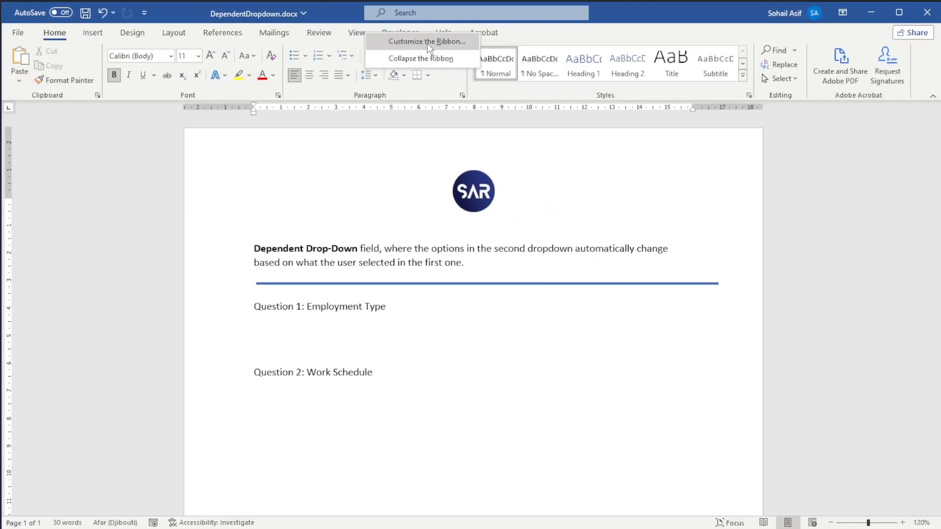
click(427, 44)
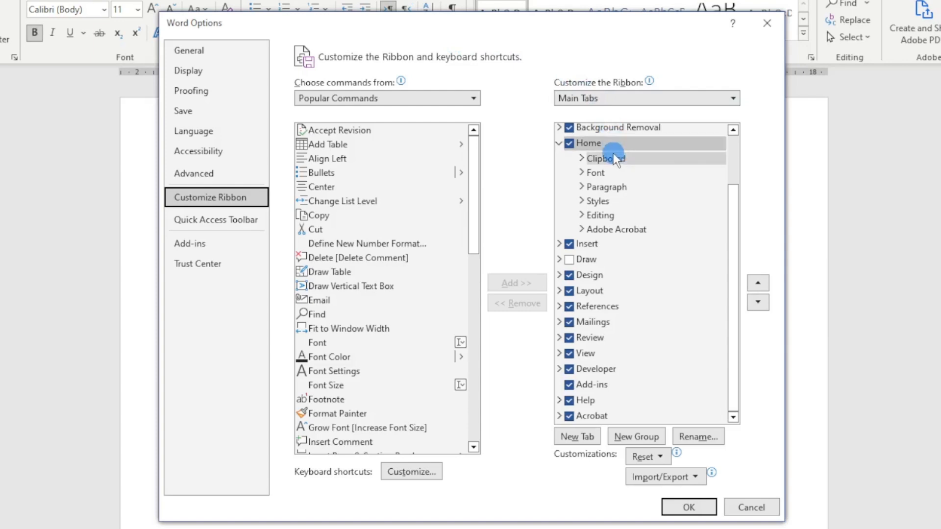
drag(745, 184, 753, 254)
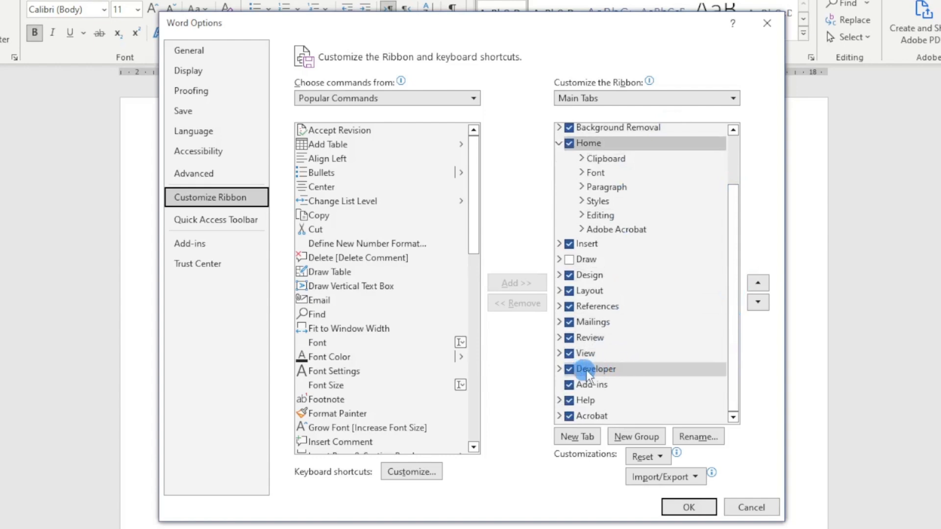
click(569, 371)
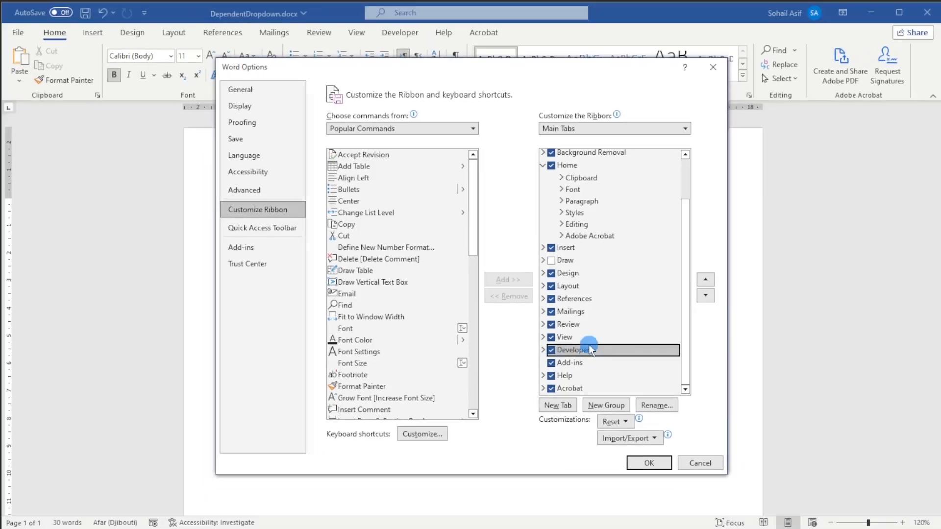
click(689, 507)
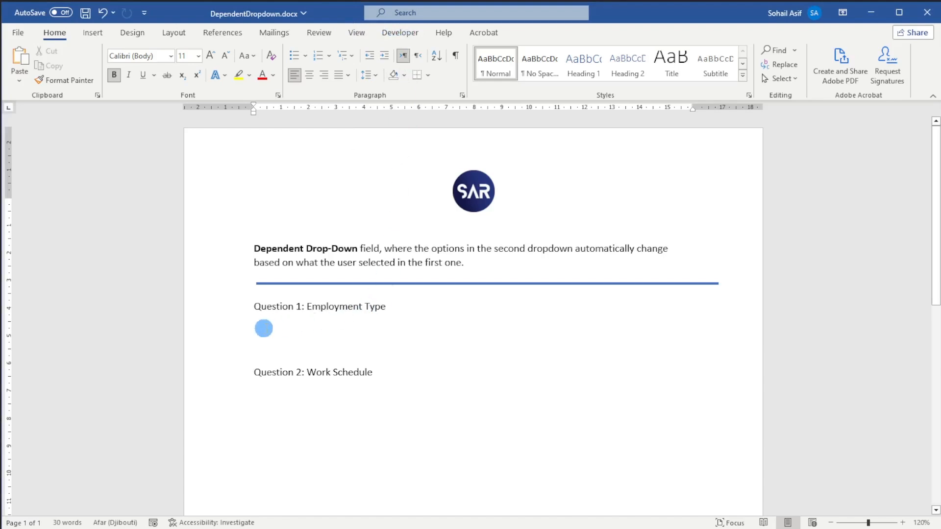
- Insert a legacy drop-down form field on the empty line below "Question 1: Employment Type"
click(263, 328)
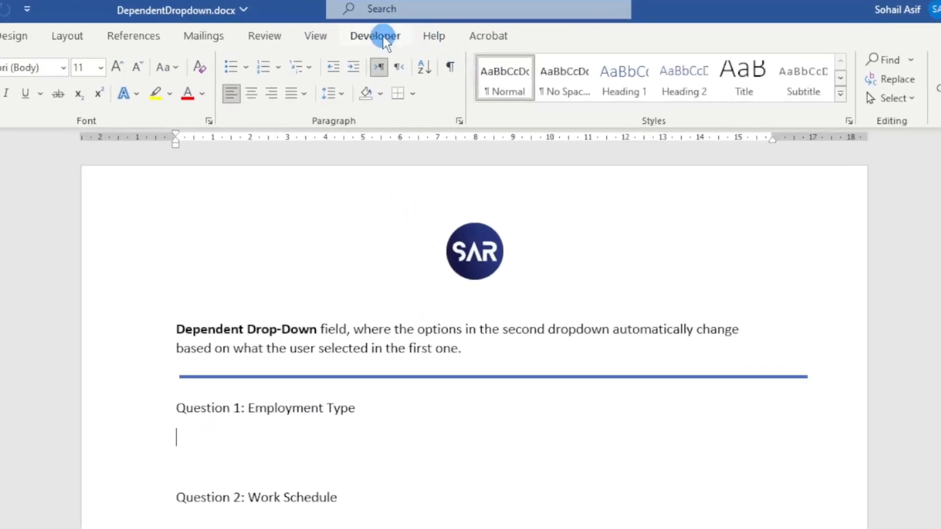
click(406, 33)
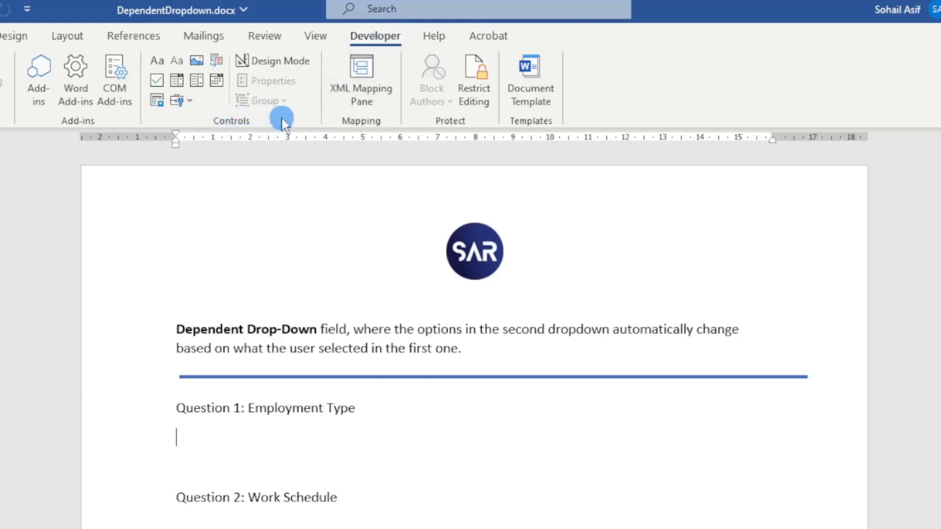
click(182, 102)
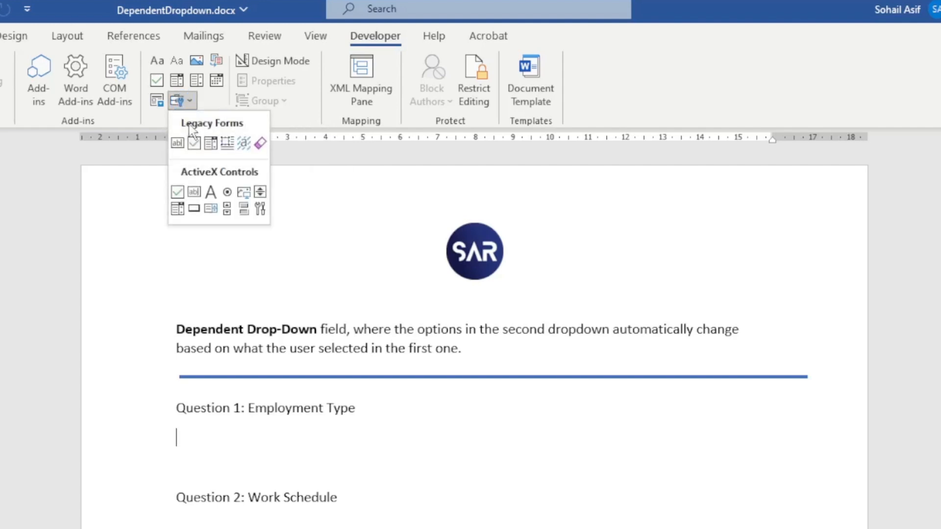
click(211, 143)
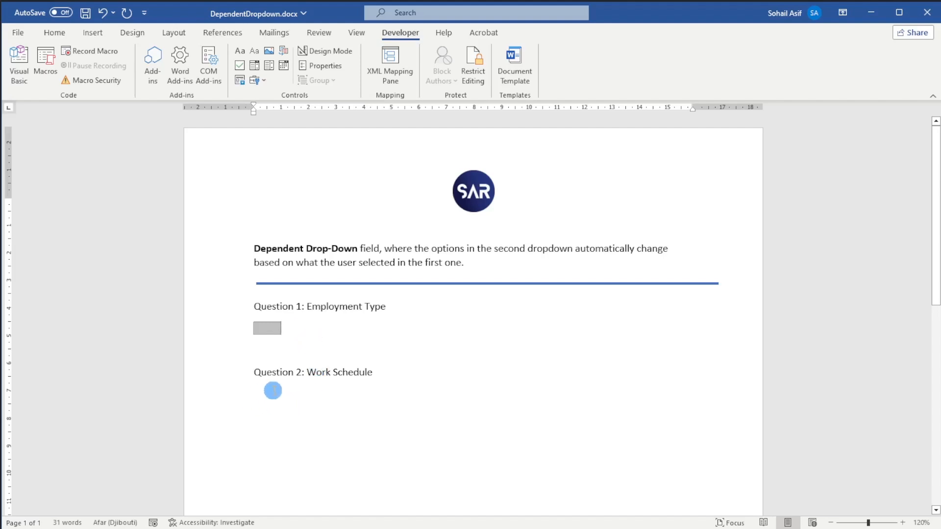
- Insert a second legacy drop-down form field on the line below "Question 2: Work Schedule"
click(271, 391)
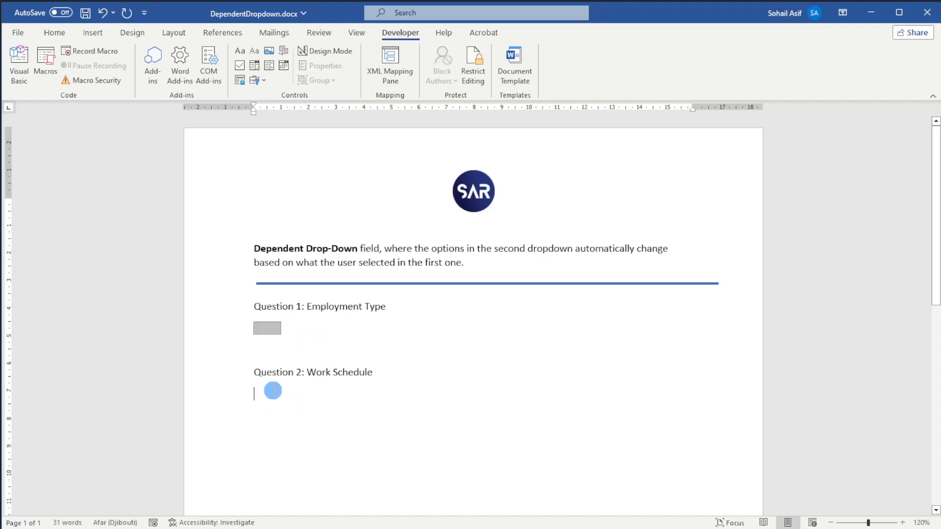
click(255, 80)
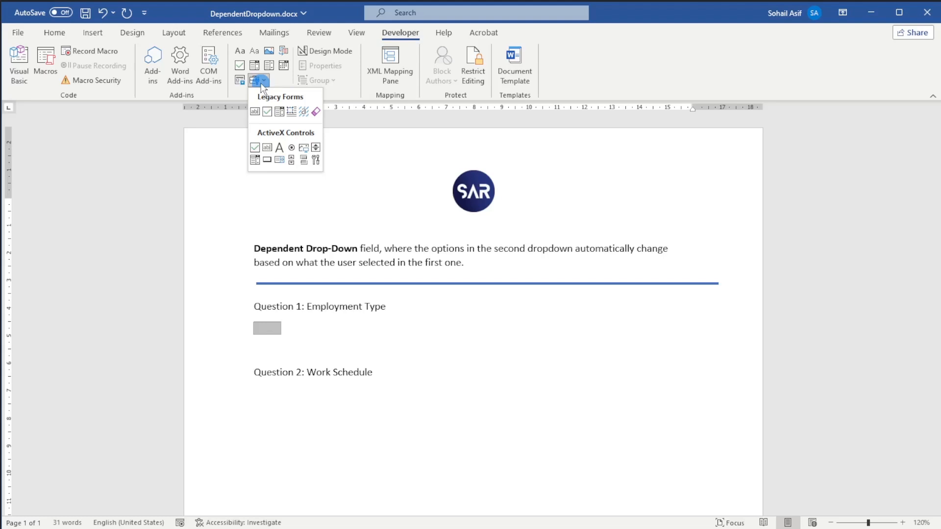
click(279, 113)
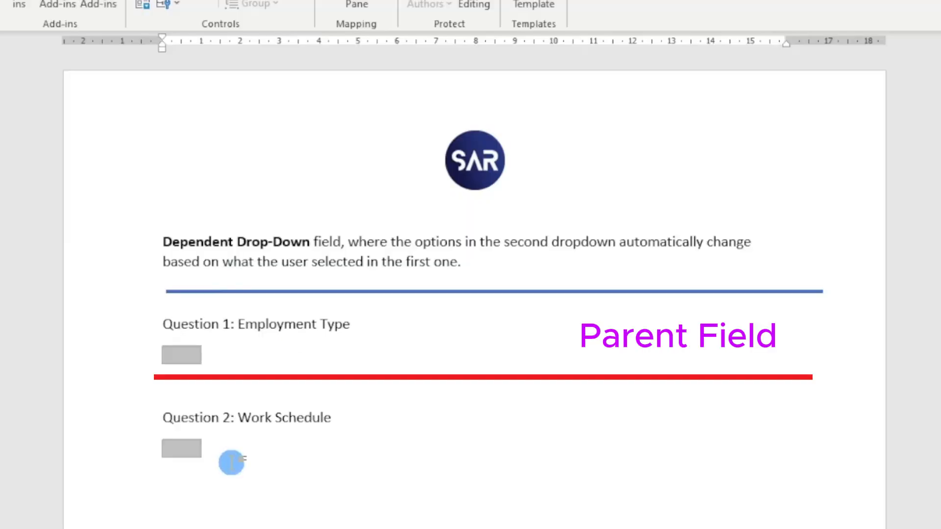
- Add the items Full-Time, Part-Time and Contractor to the drop-down field under Question 1
scroll(232, 463, up, 1)
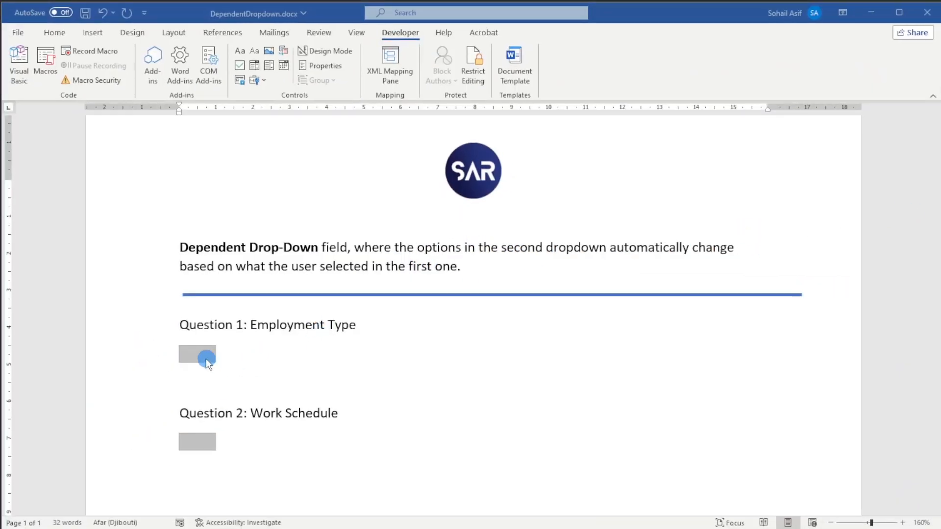
click(206, 358)
double_click(207, 358)
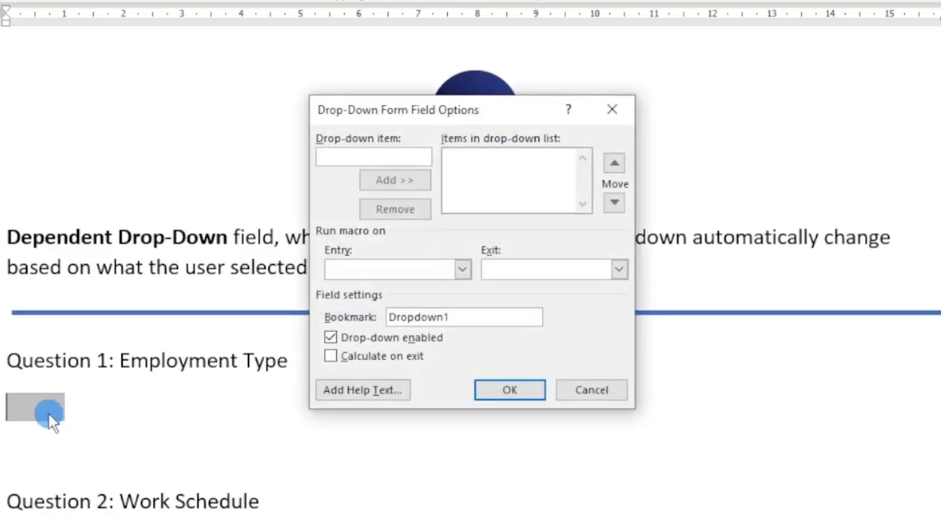
click(366, 159)
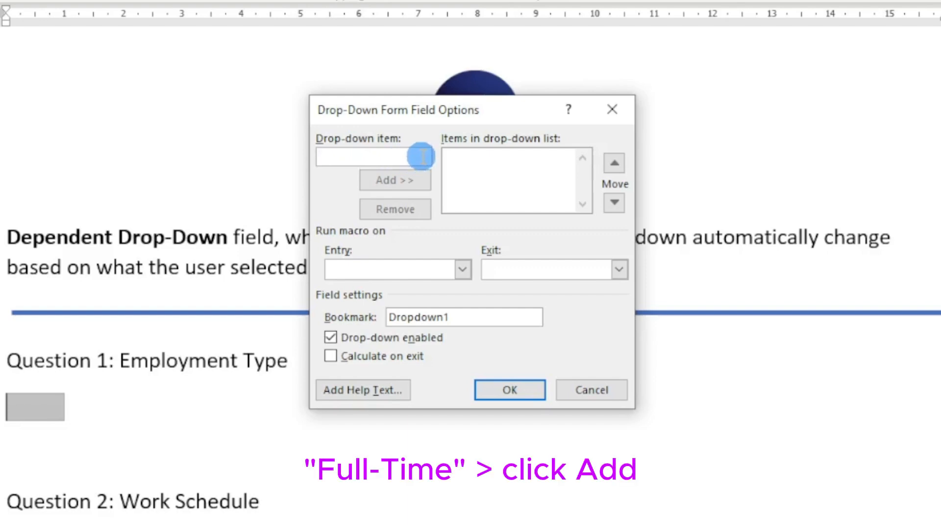
text(Full)
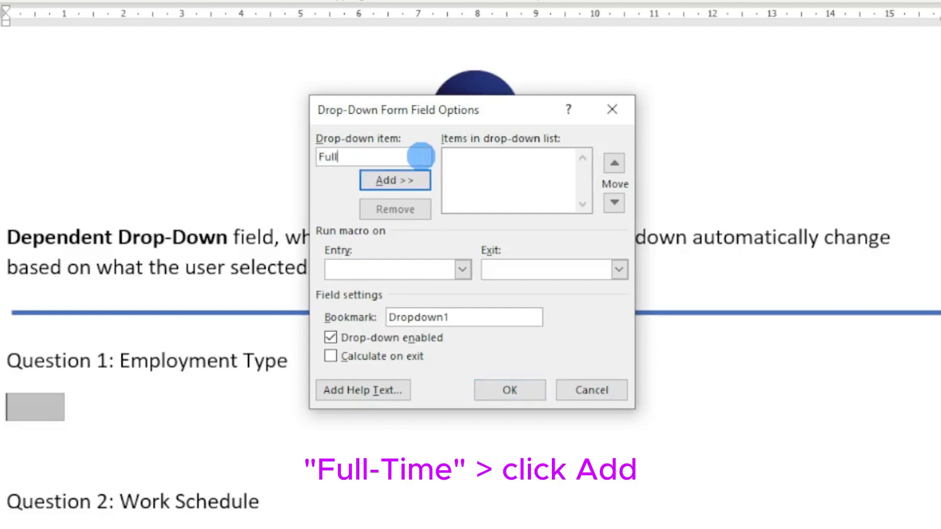
text(-Time)
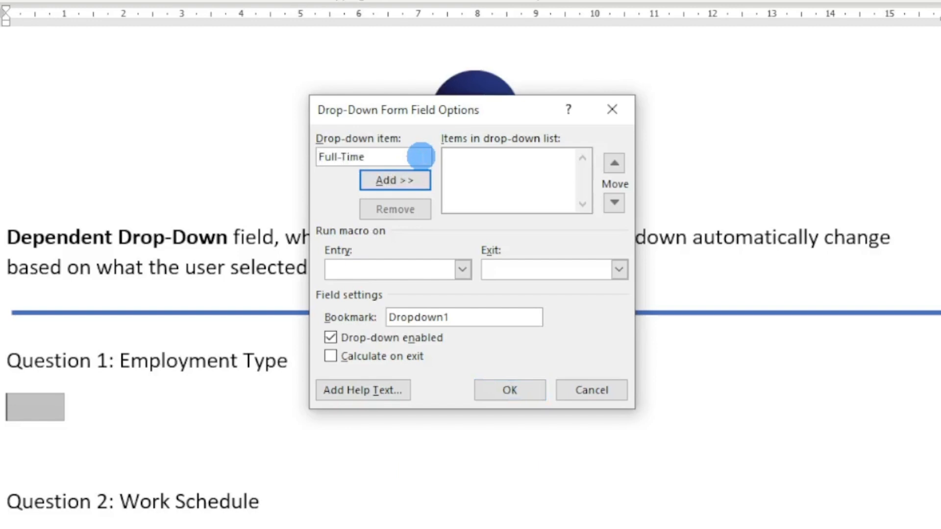
click(417, 179)
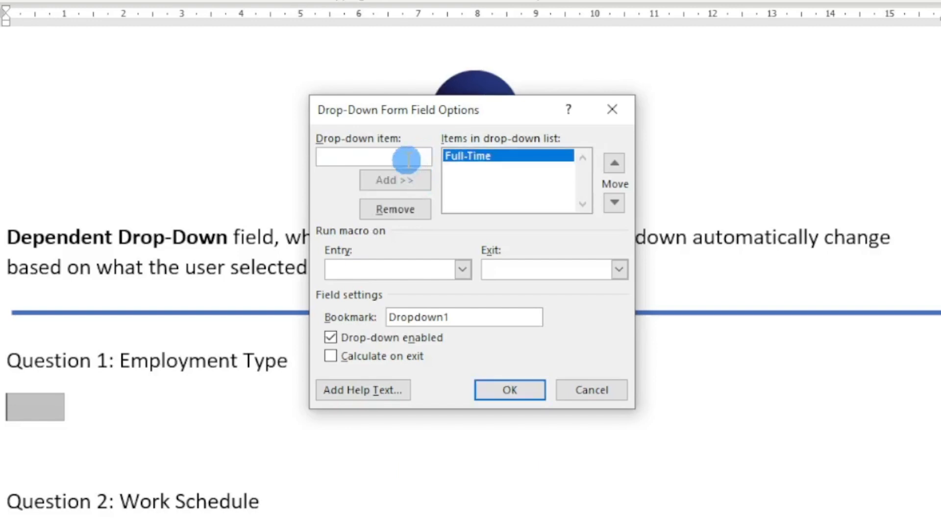
text(P)
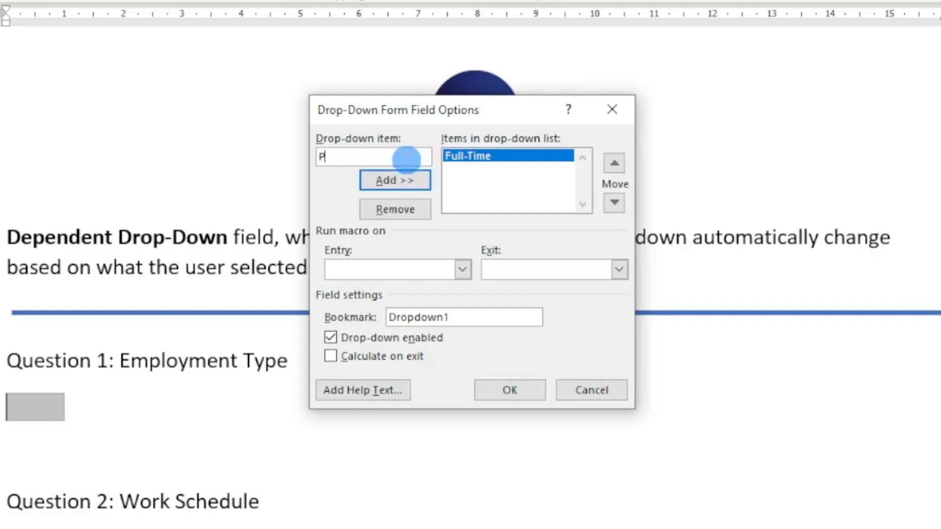
text(art-Time)
click(399, 180)
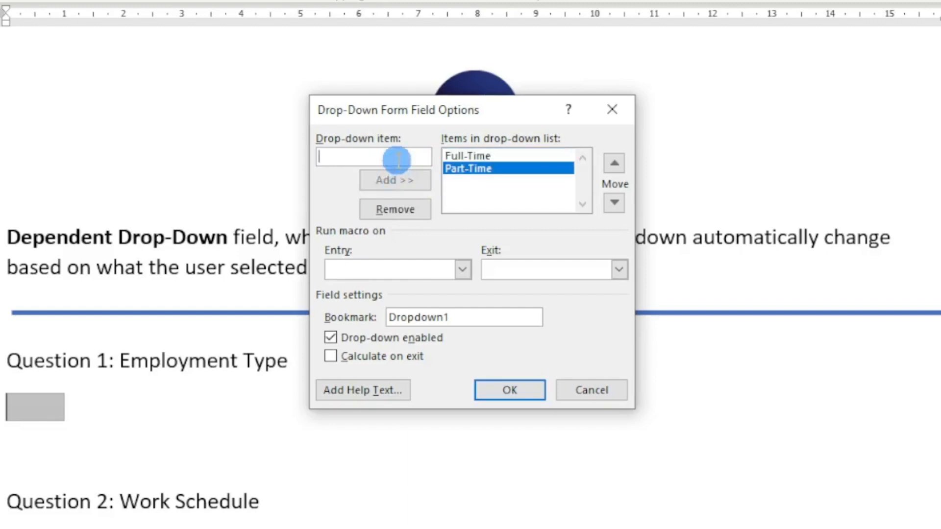
text(Contractor)
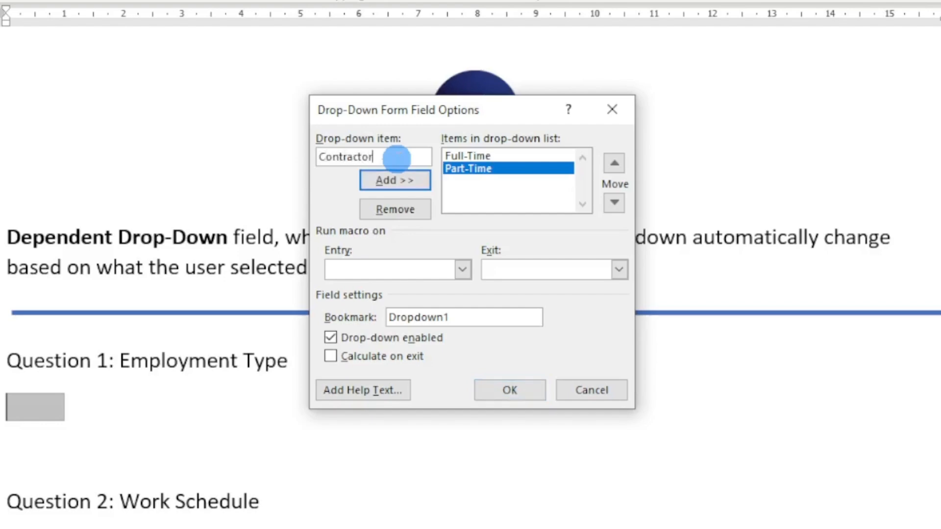
click(389, 187)
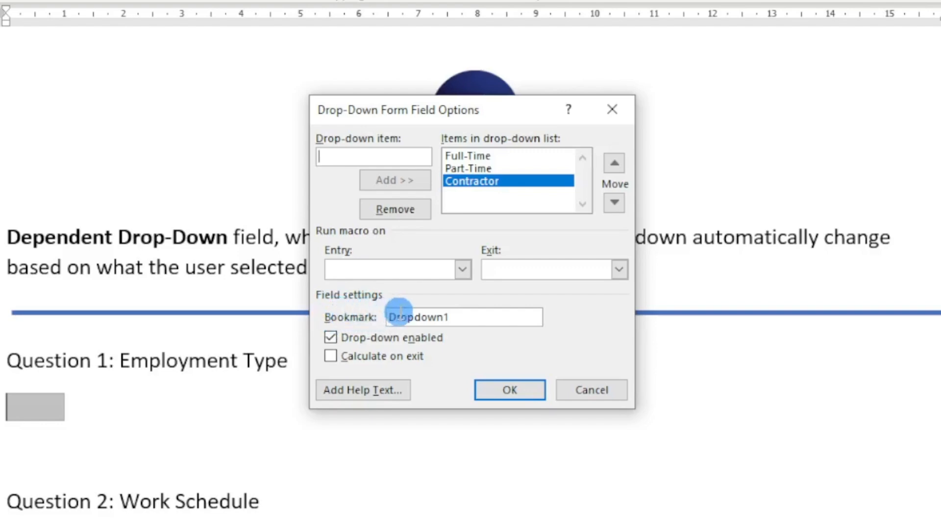
- Set the Question 1 field's bookmark to DD_EmployType and apply its options
click(478, 319)
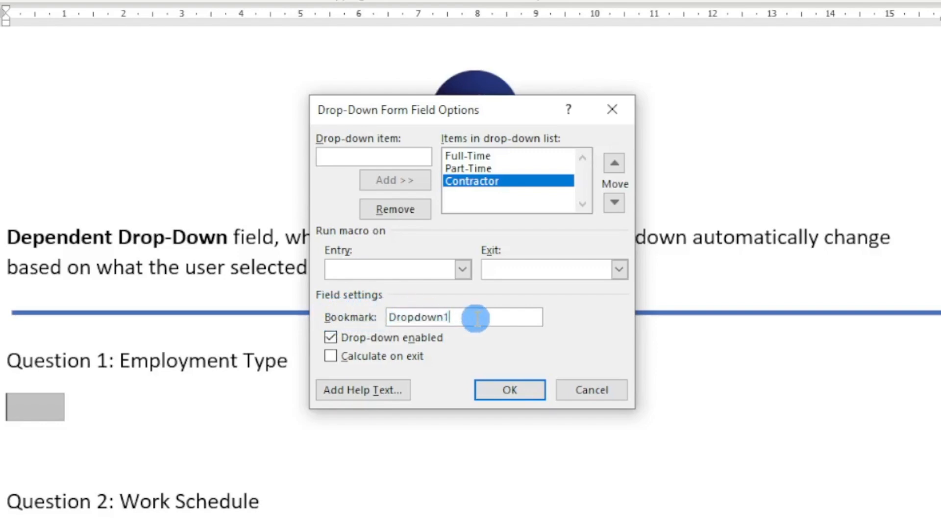
double_click(478, 319)
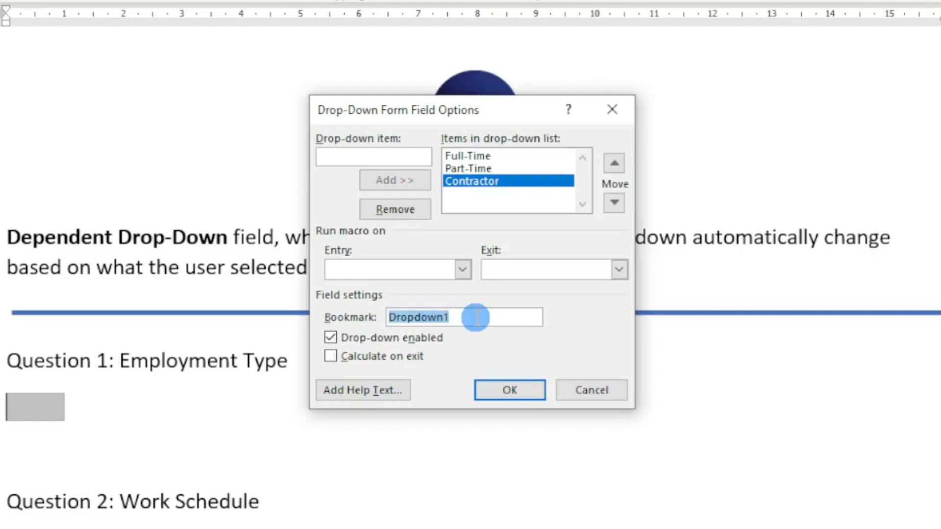
key(BackSpace)
text(DD_)
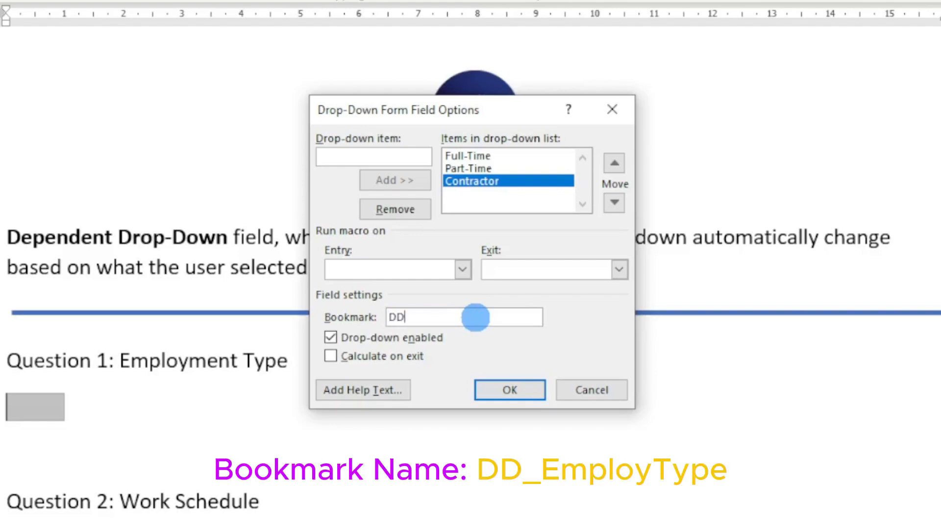
text(Employ)
text(Type)
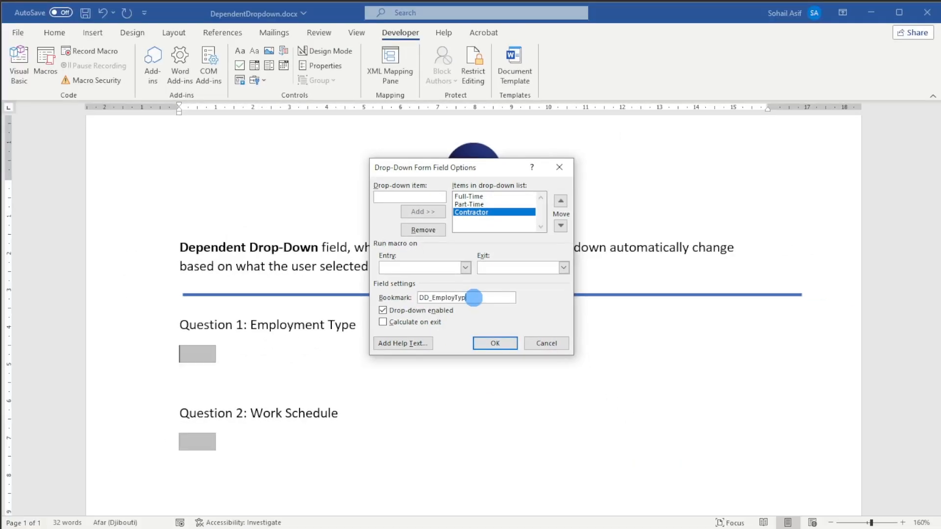
click(490, 342)
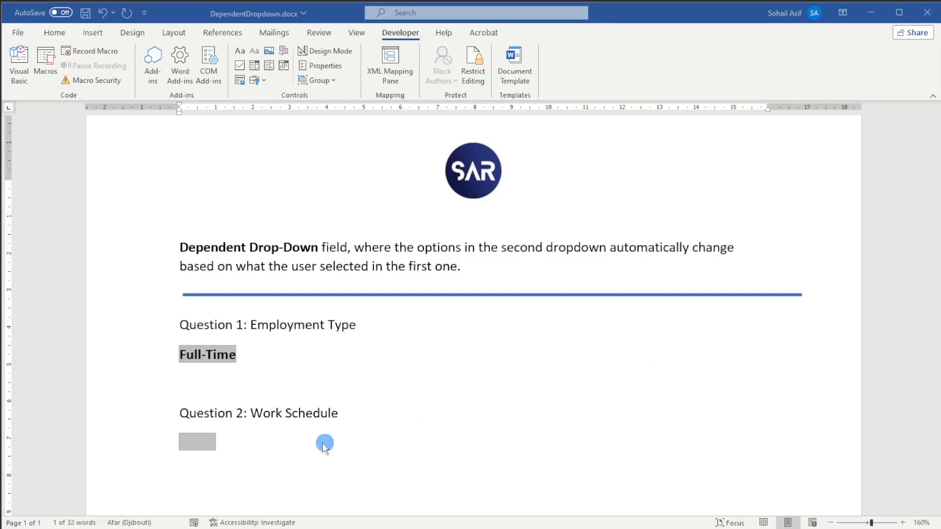
- Set the bookmark of the drop-down field under Question 2 to DD_WorkSchedule, leaving its item list empty
click(205, 442)
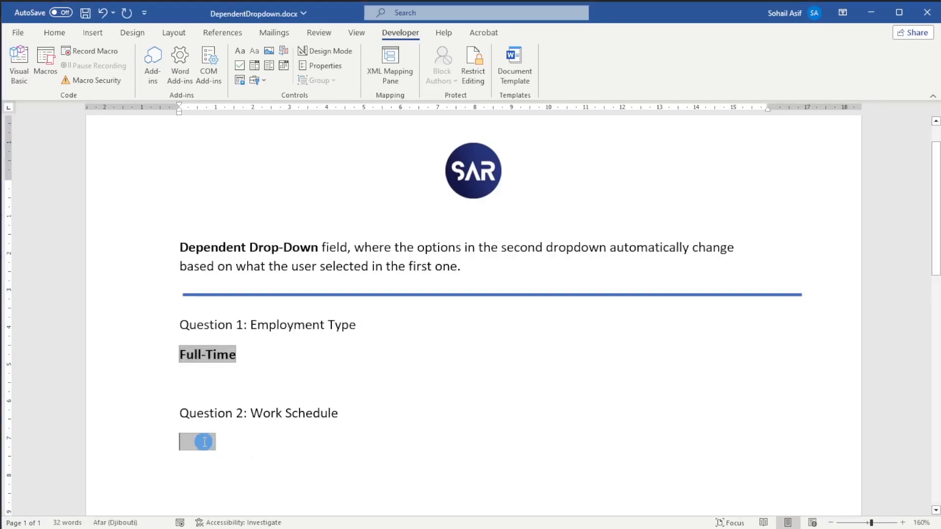
double_click(204, 442)
click(420, 199)
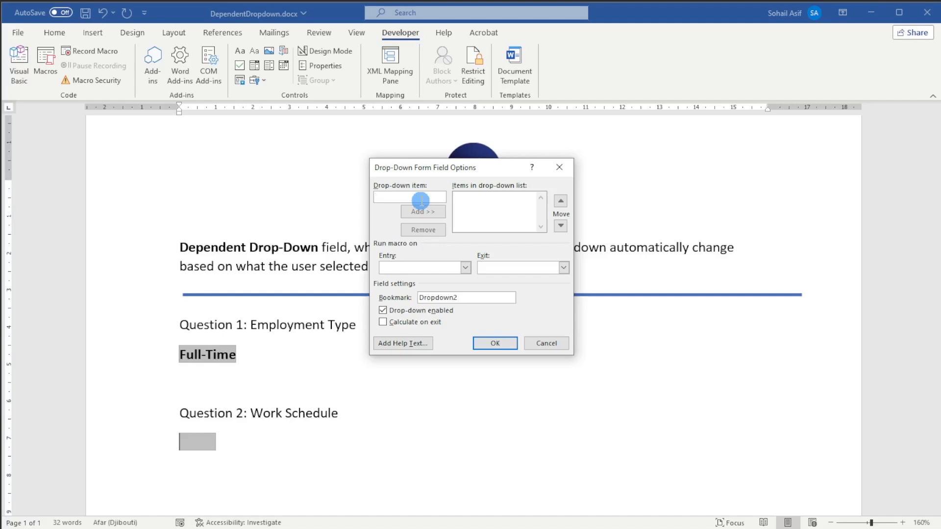
click(496, 211)
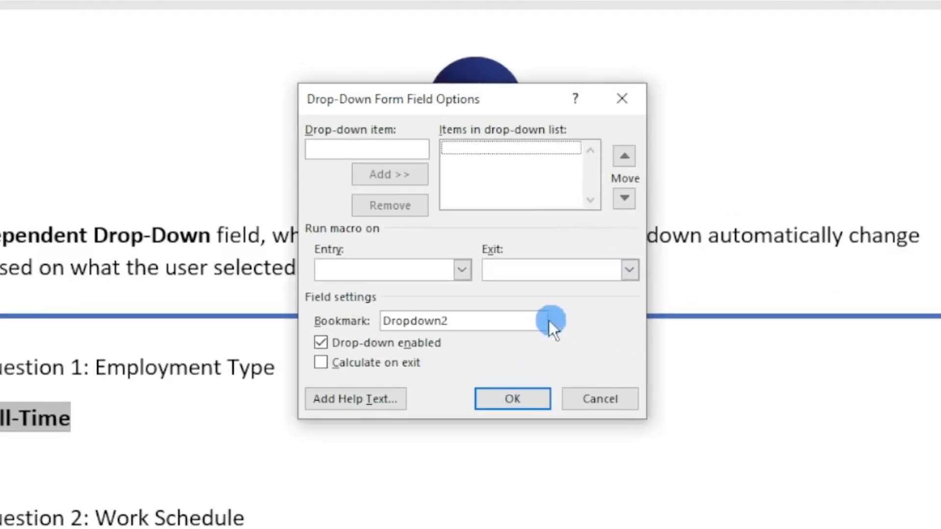
click(531, 321)
double_click(531, 320)
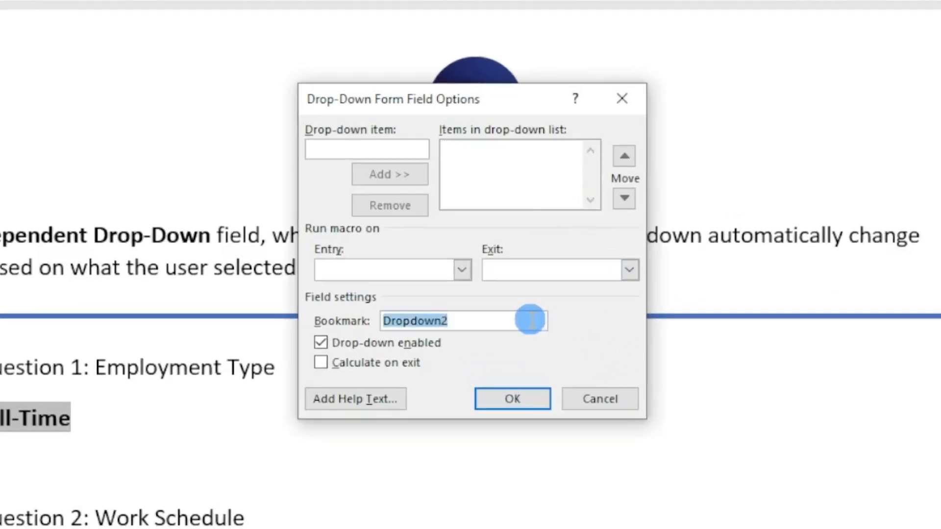
text(DD_)
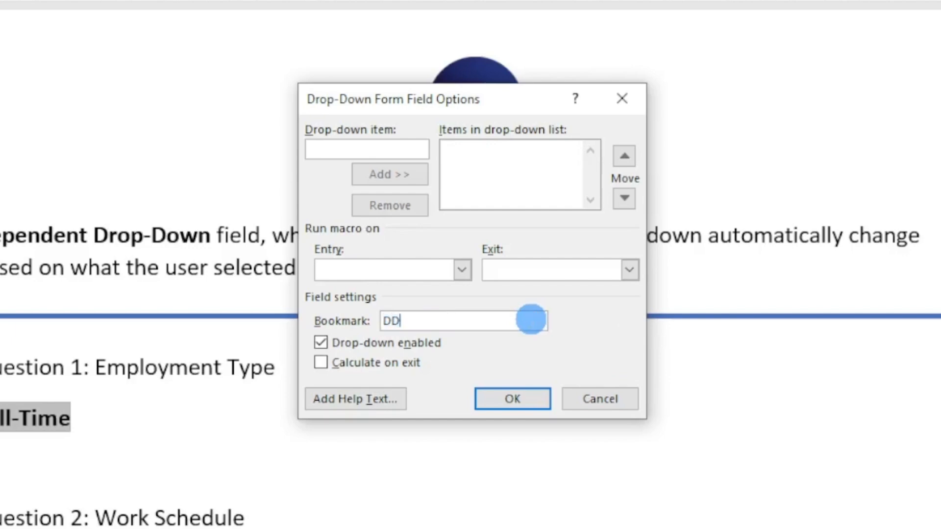
text(WorkSched)
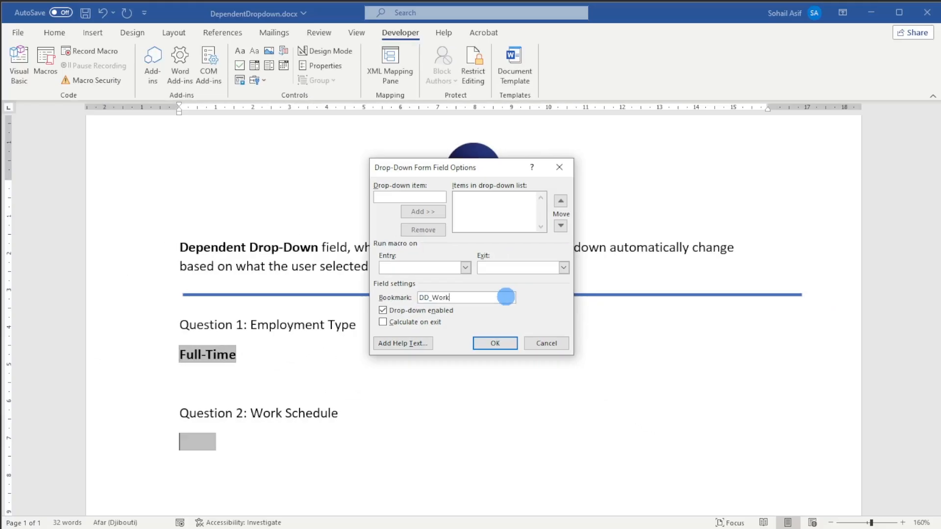
text(ule)
click(510, 344)
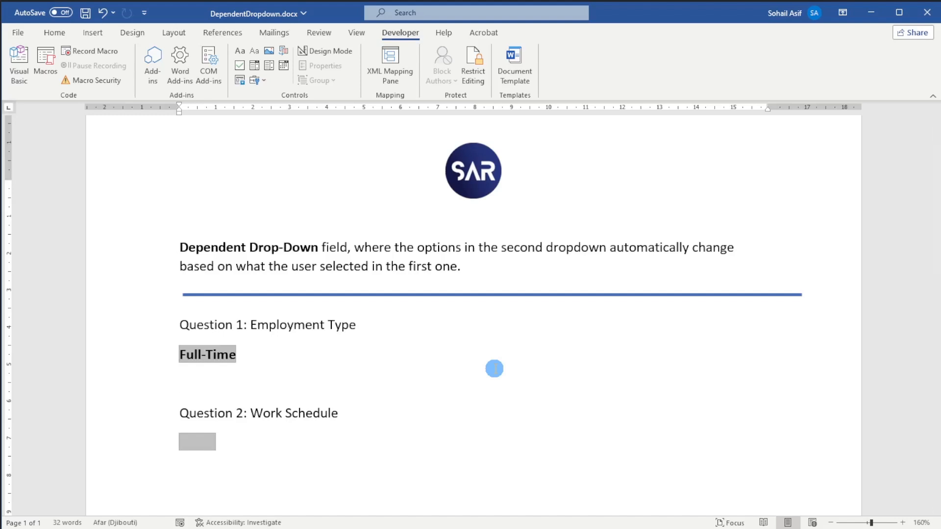
- Open the Visual Basic editor for the document and insert a new module in the DependentDropdown project
key(alt+F11)
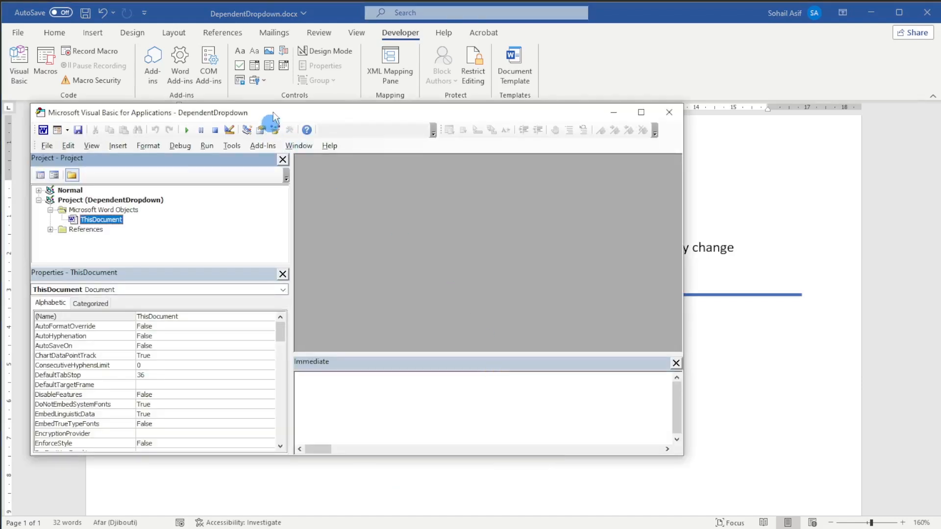
drag(270, 118, 290, 127)
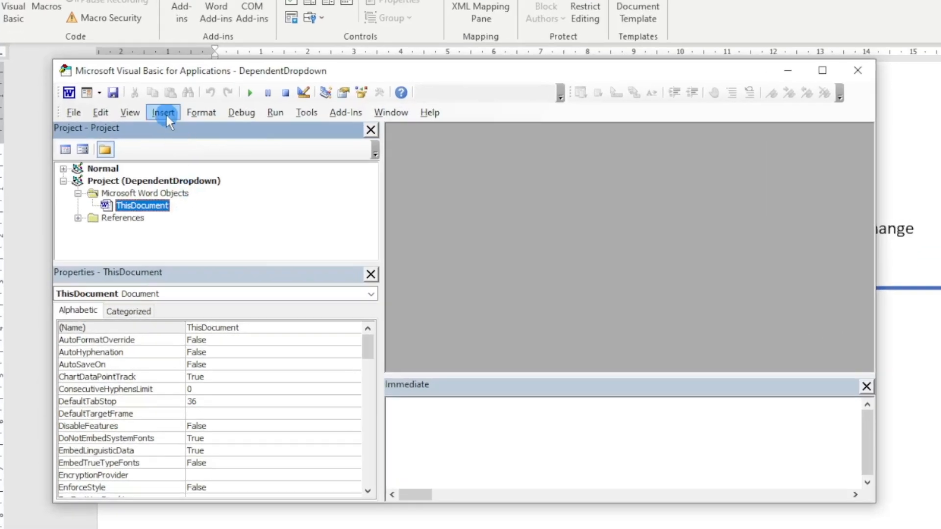
click(166, 116)
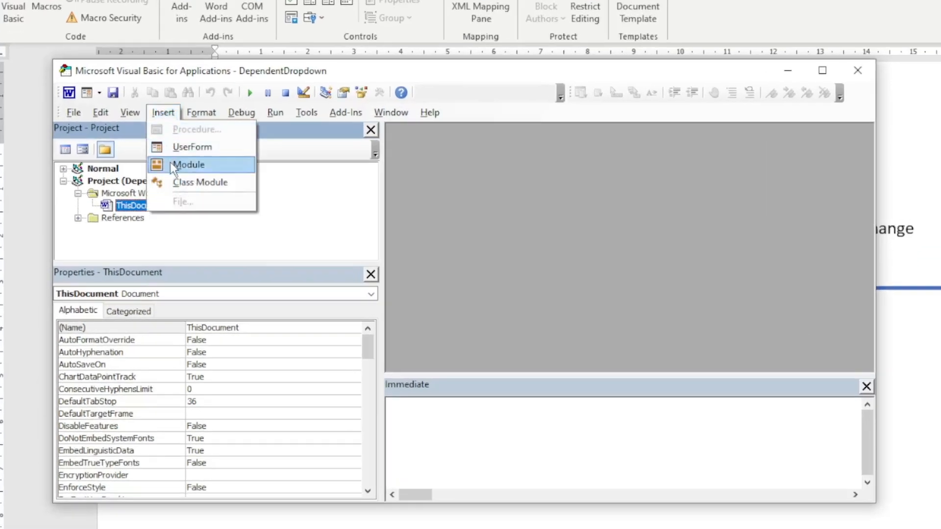
click(216, 166)
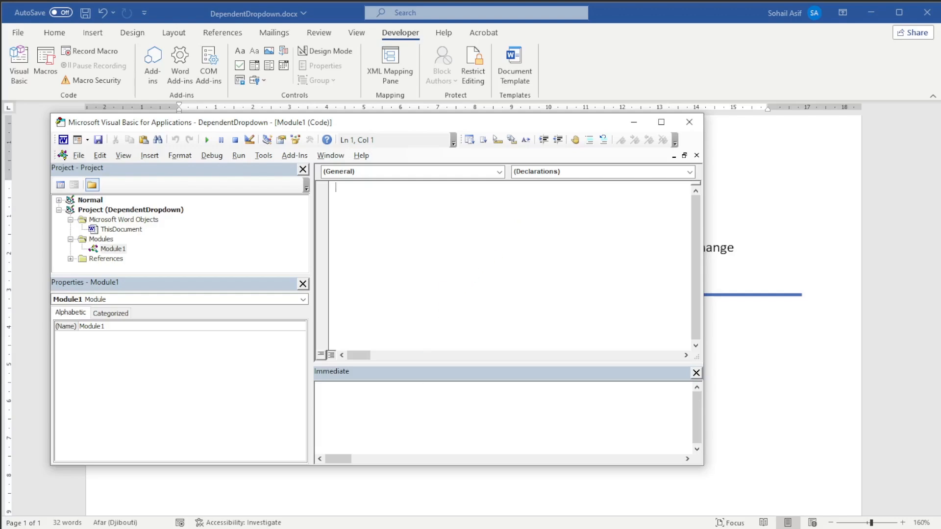
- Copy the whole PopulateDropdown macro from the untitled Notepad file into the empty Module1 code window
key(alt+Tab)
key(ctrl+a)
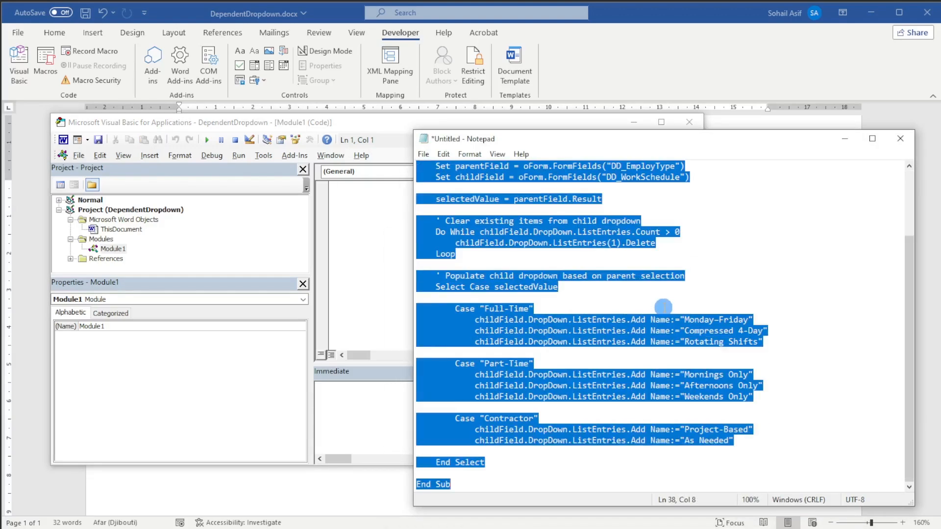
click(852, 140)
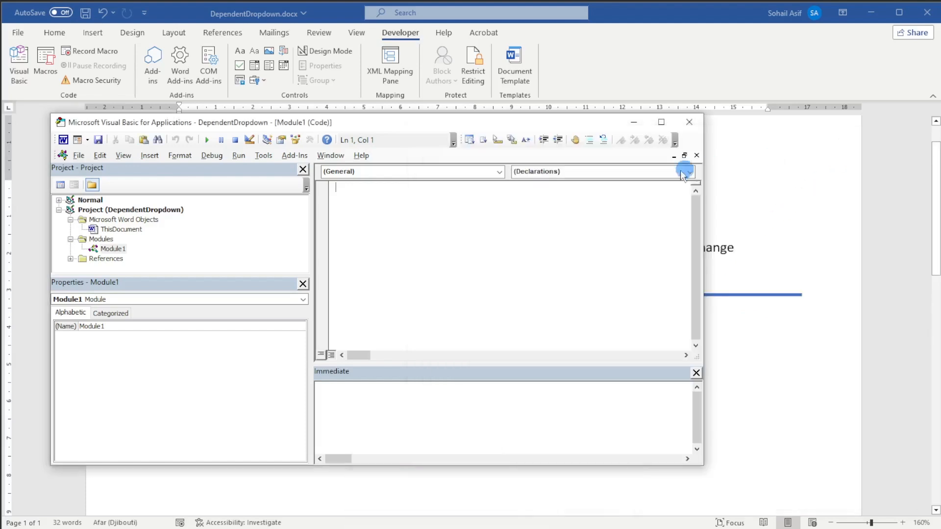
key(ctrl+v)
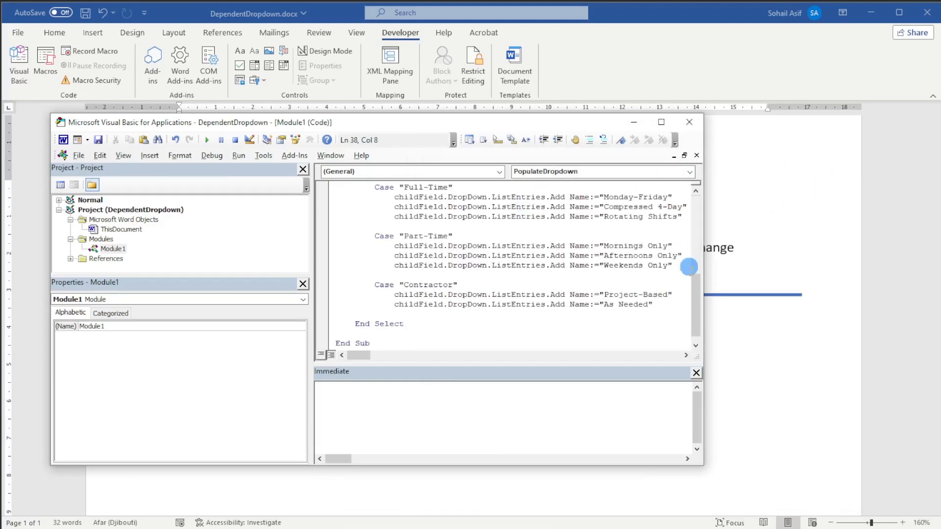
- Review the PopulateDropdown code and save the project, agreeing to continue saving as a macro-free document
drag(696, 287, 691, 205)
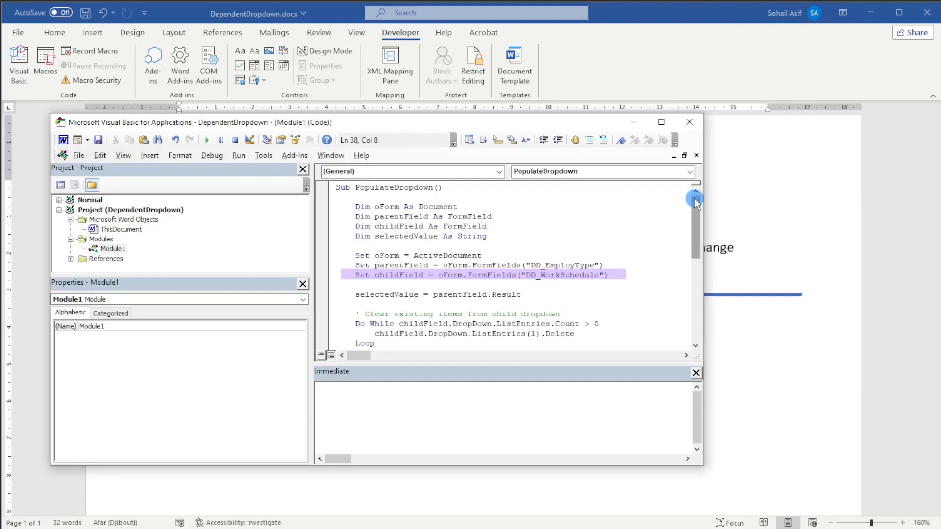
drag(695, 200, 698, 269)
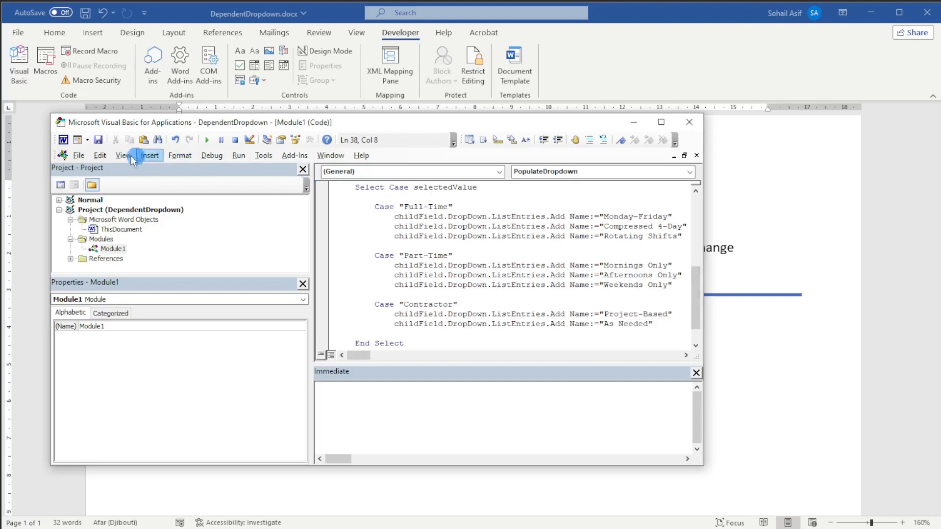
click(97, 141)
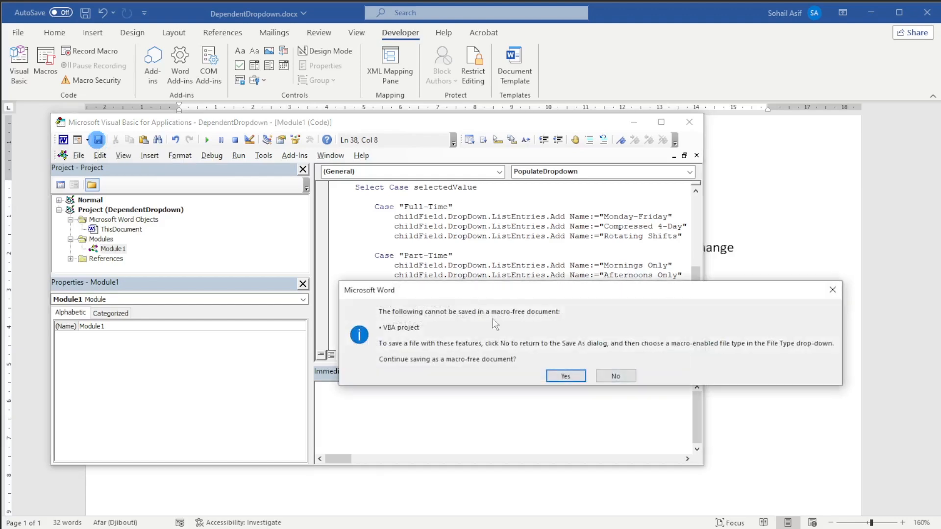
click(560, 377)
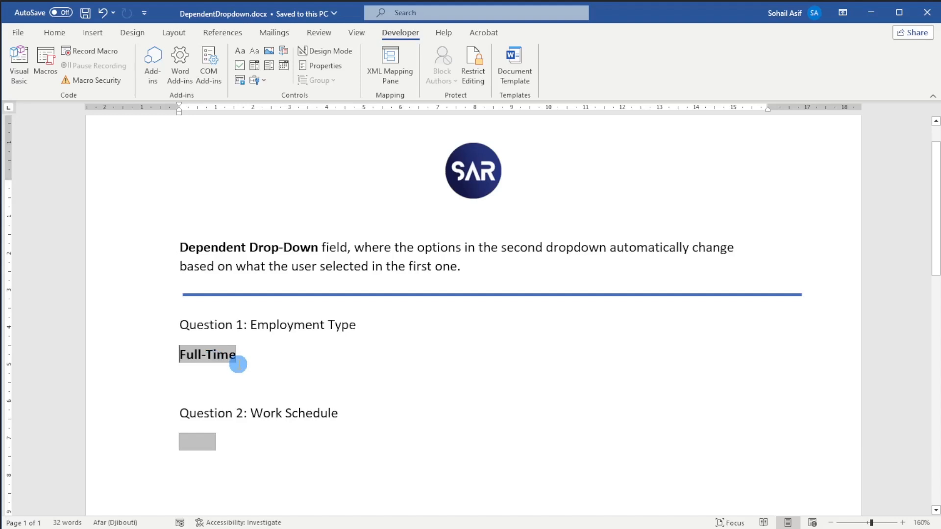
- Set the Question 1 drop-down field to run the PopulateDropdown macro on exit
double_click(219, 353)
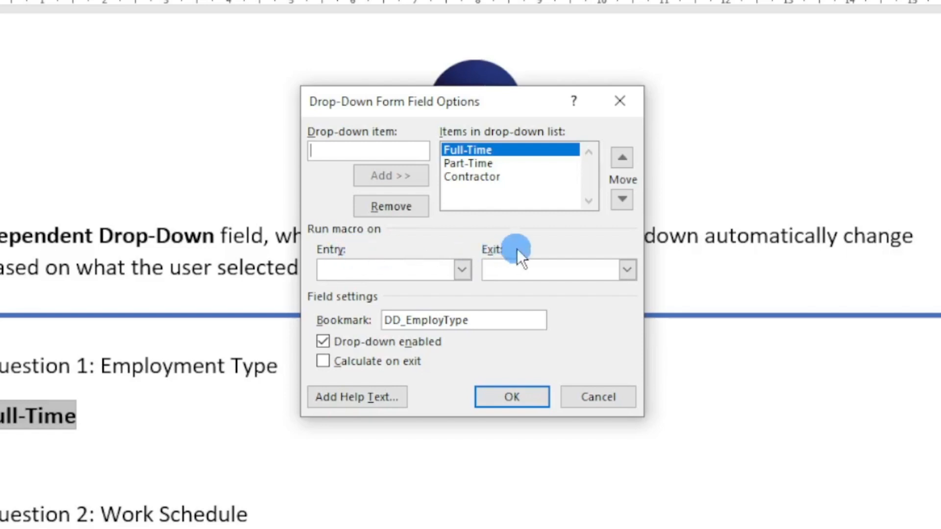
click(627, 270)
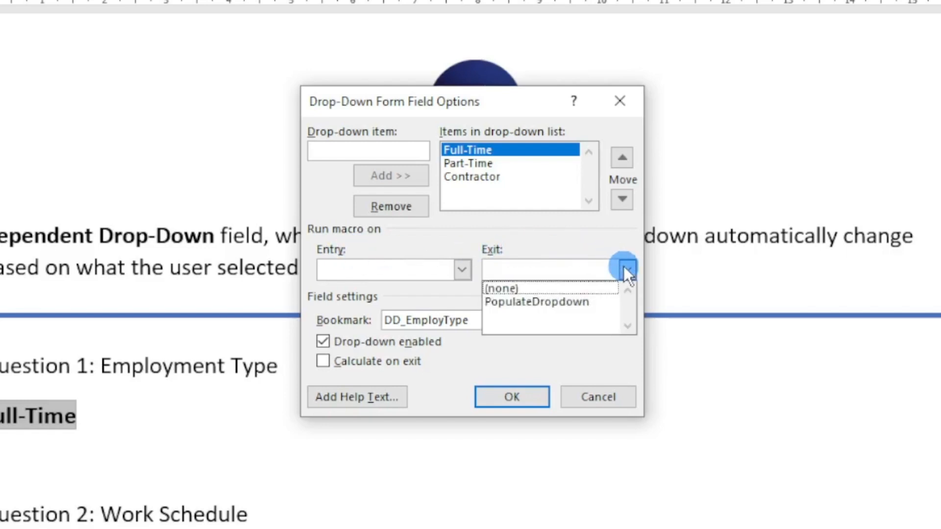
click(610, 303)
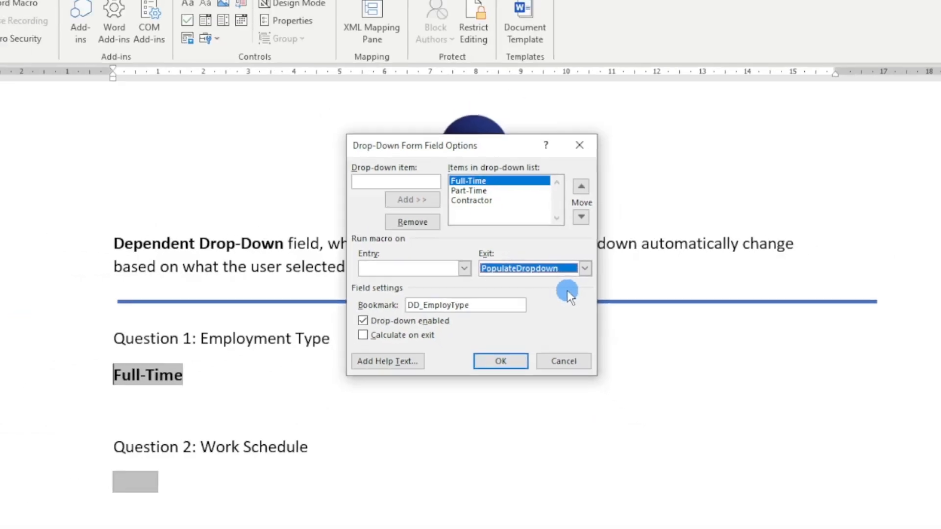
click(516, 399)
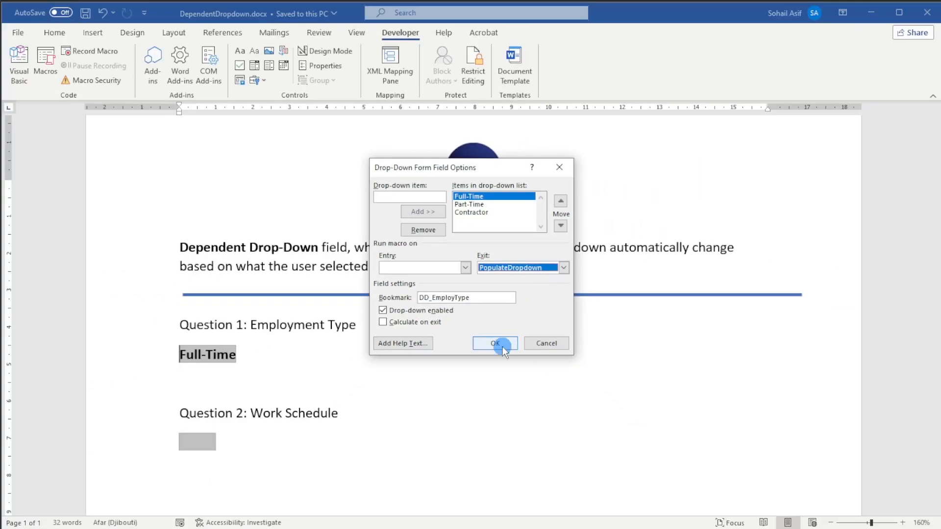
- Restrict editing of the document to filling in forms and start enforcing protection without a password
click(286, 396)
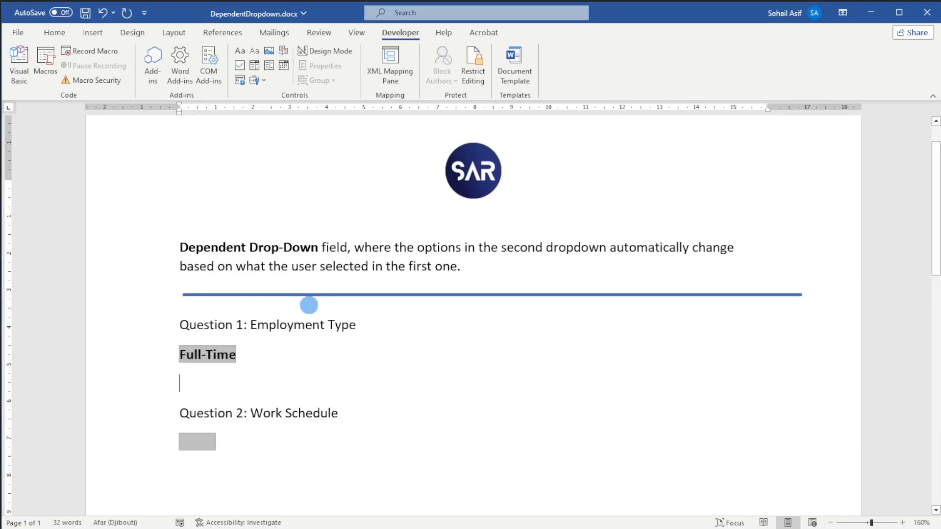
click(478, 81)
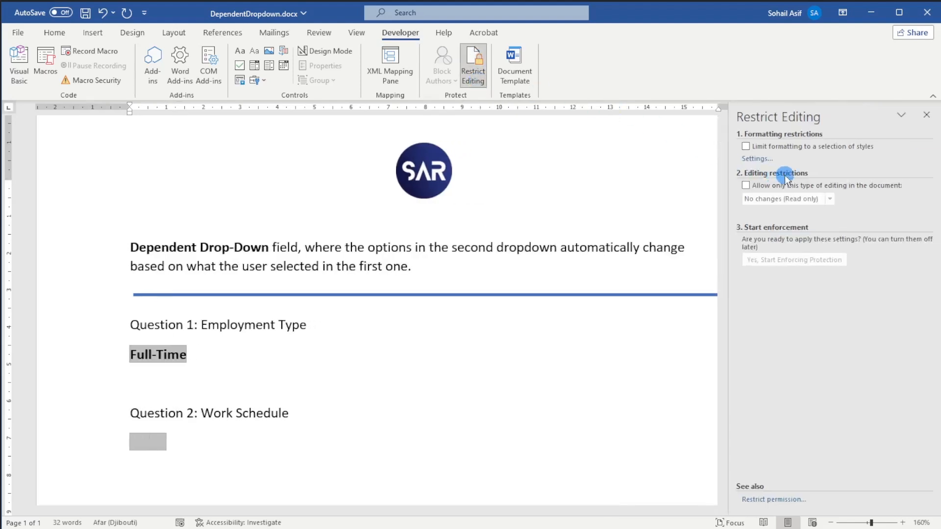
click(747, 186)
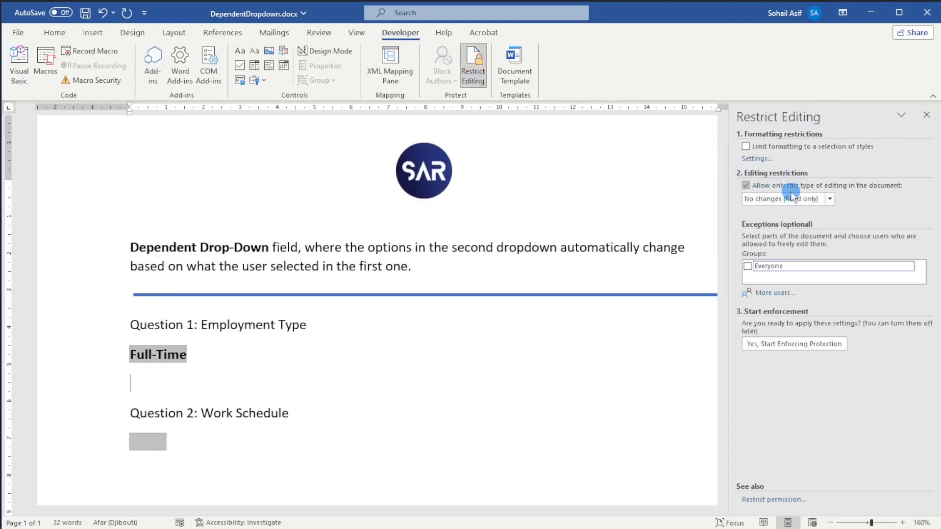
click(830, 198)
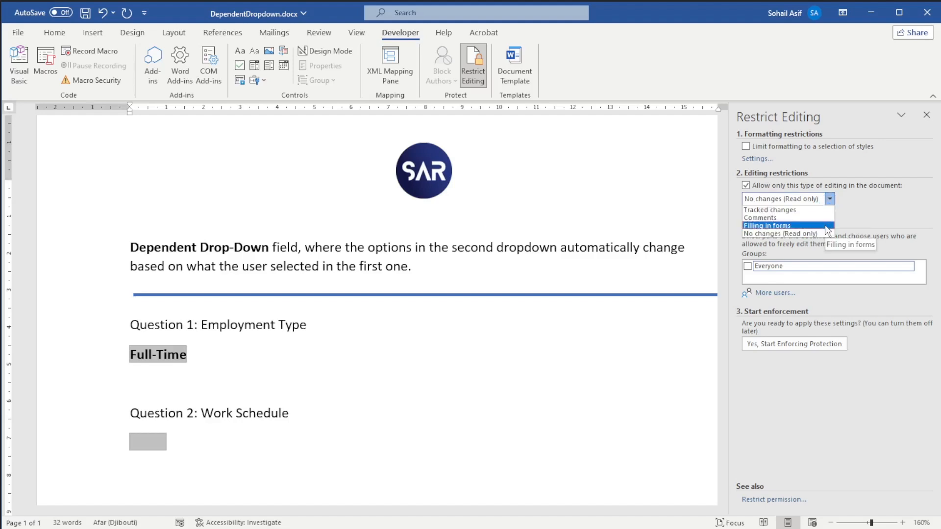
click(825, 225)
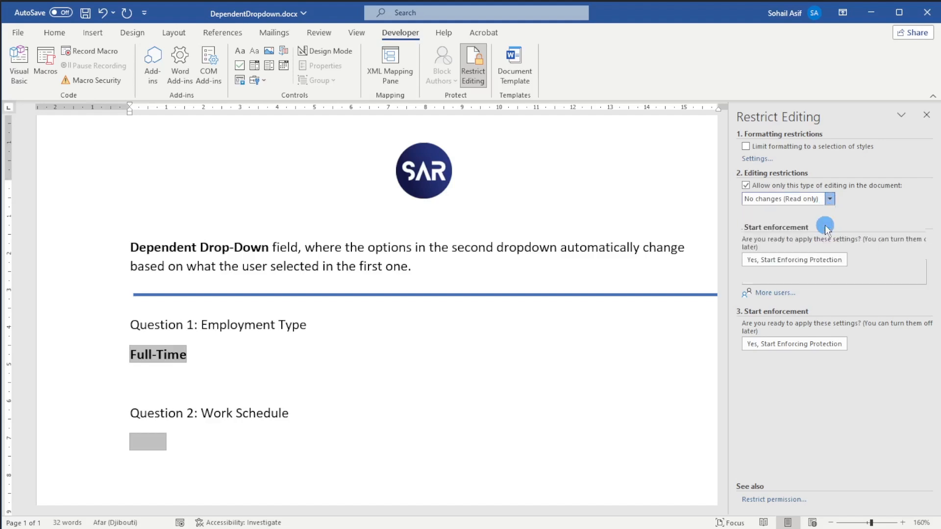
click(822, 259)
click(535, 250)
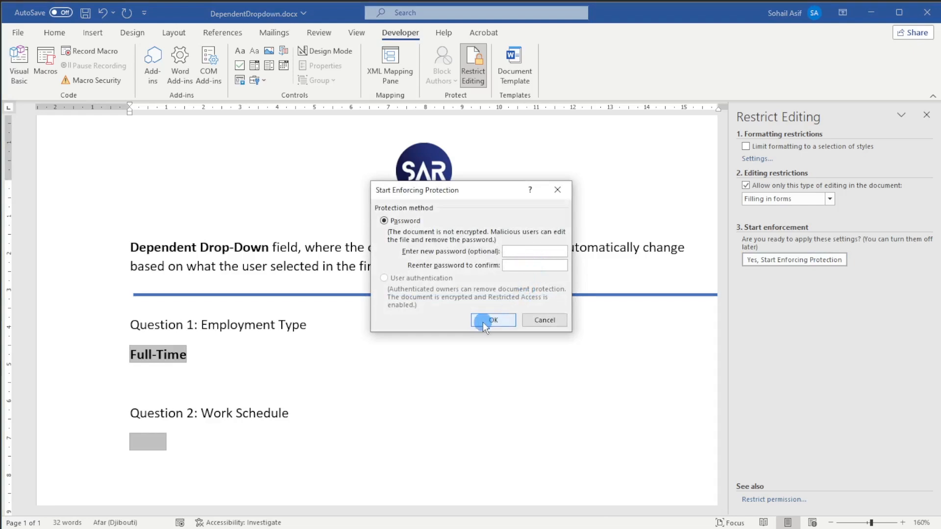
click(496, 320)
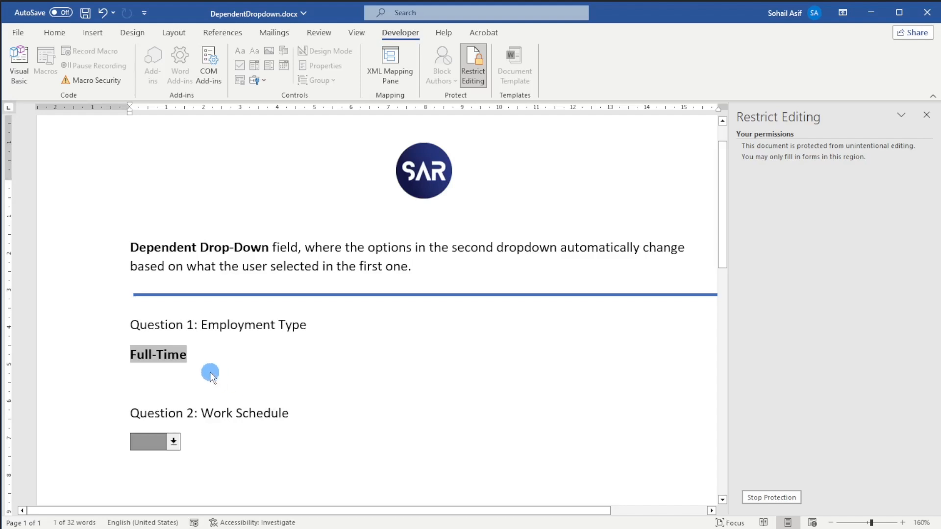
- Choose Full-Time under Question 1 and check the Work Schedule options offered under Question 2
click(180, 364)
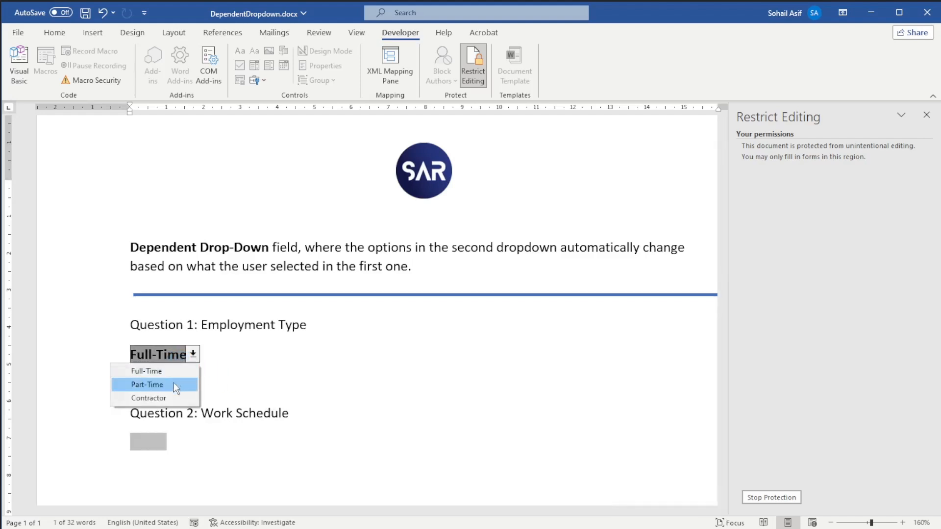
click(178, 373)
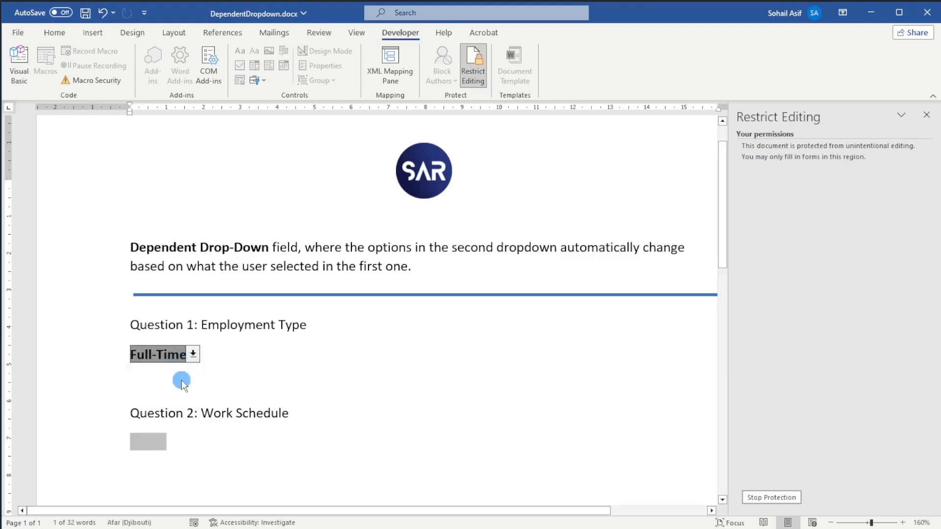
click(193, 444)
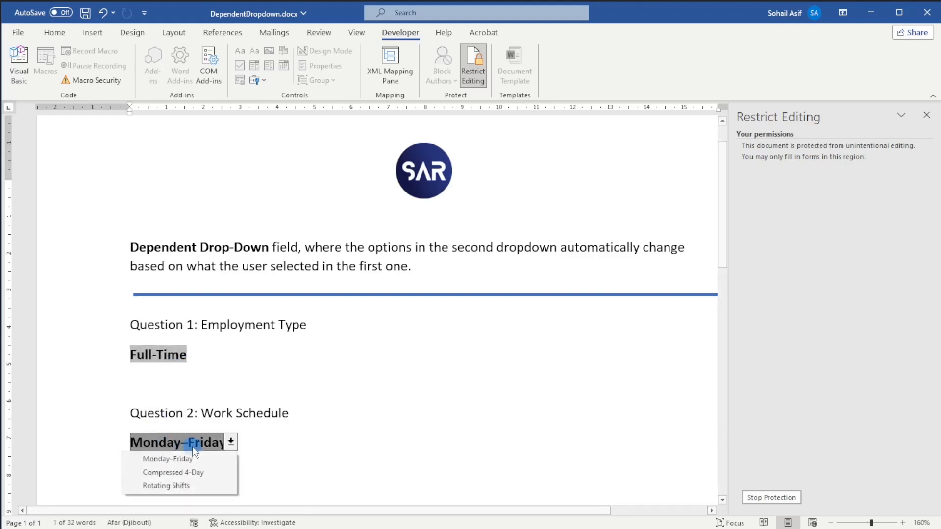
click(324, 455)
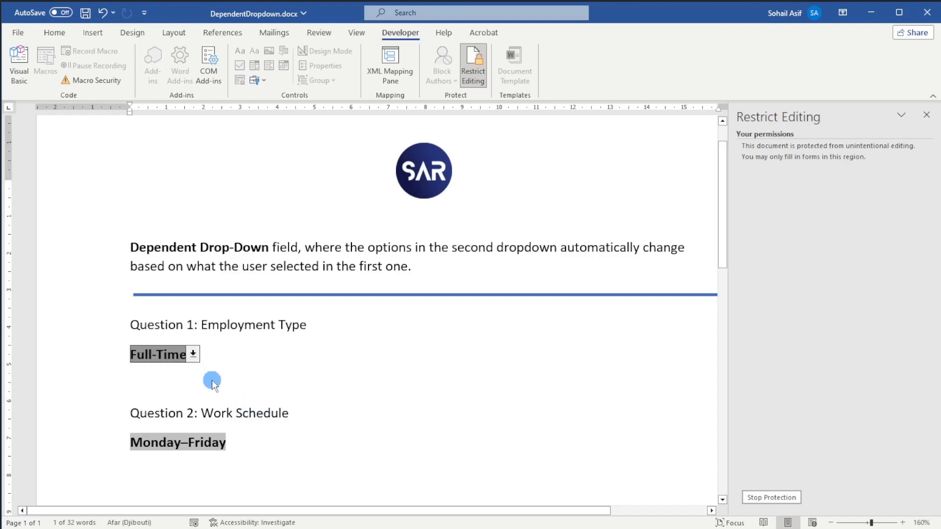
- Change Employment Type to Part-Time and open the Work Schedule list to check its options
click(193, 357)
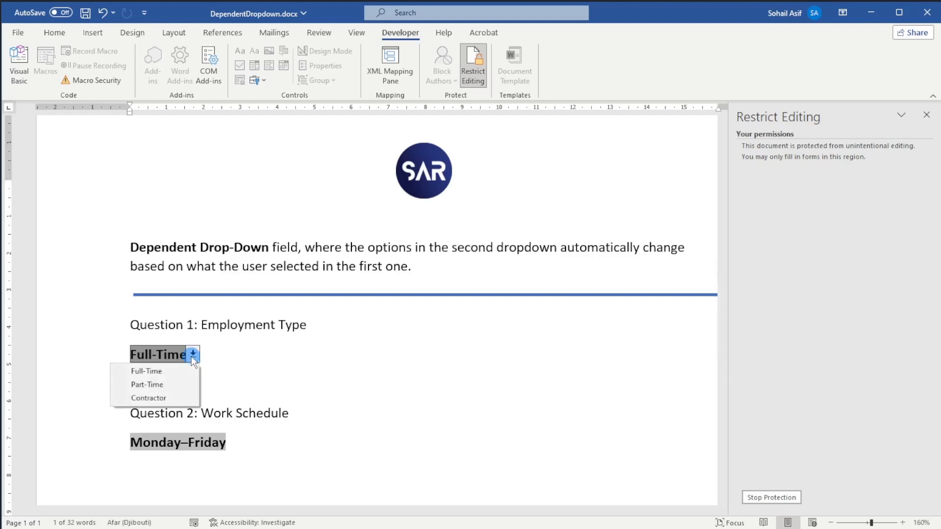
click(189, 384)
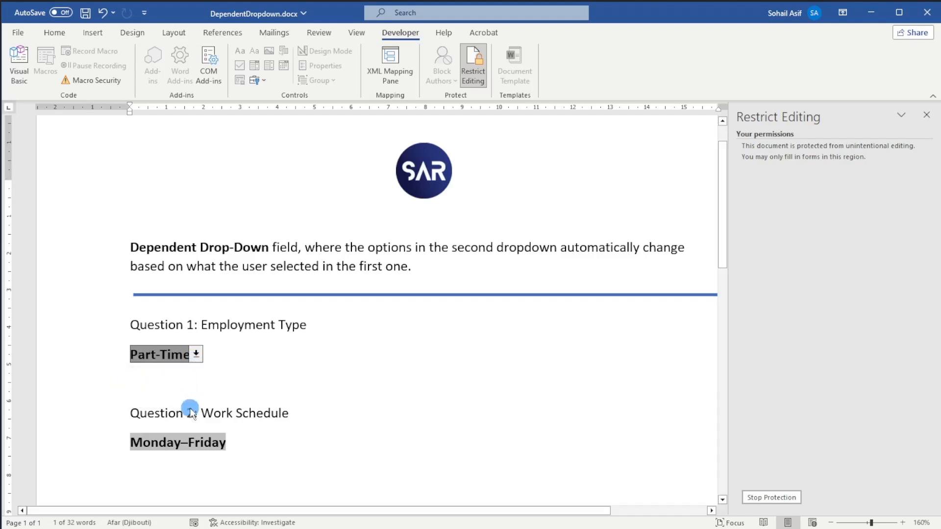
click(202, 443)
click(220, 454)
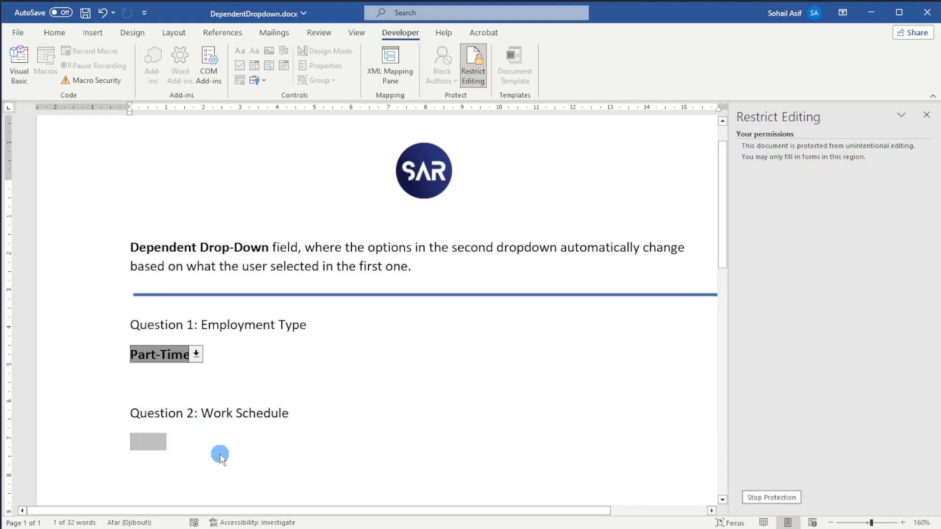
click(144, 441)
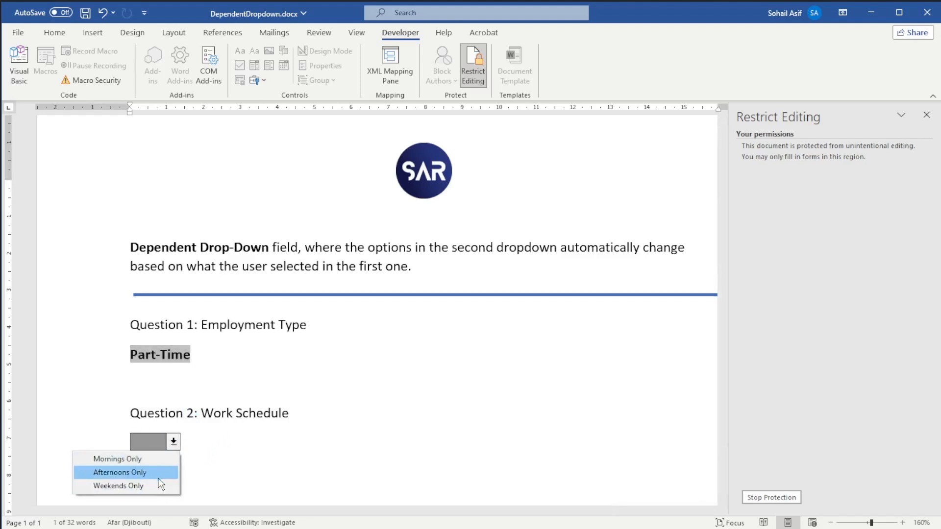
- Change Employment Type to Contractor, try Project-Based as the Work Schedule, and finally choose As Needed
click(179, 353)
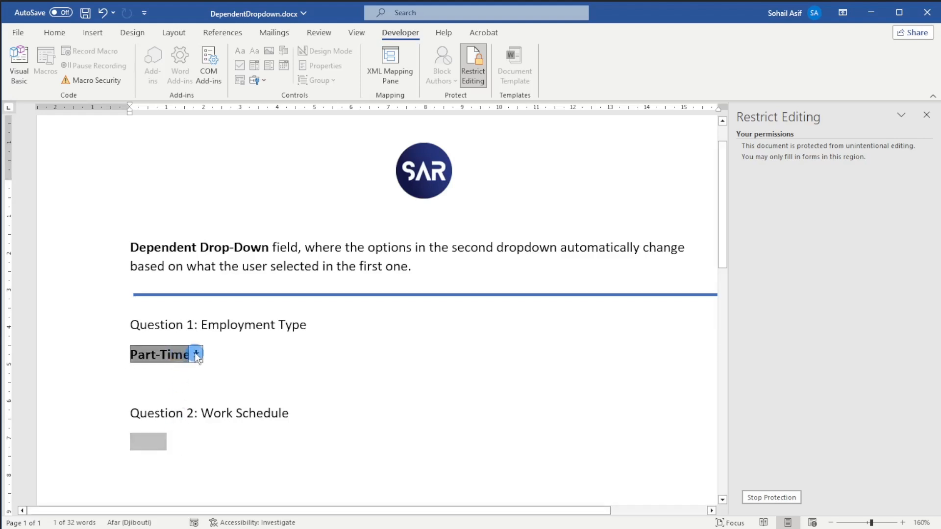
click(195, 354)
click(166, 400)
click(158, 441)
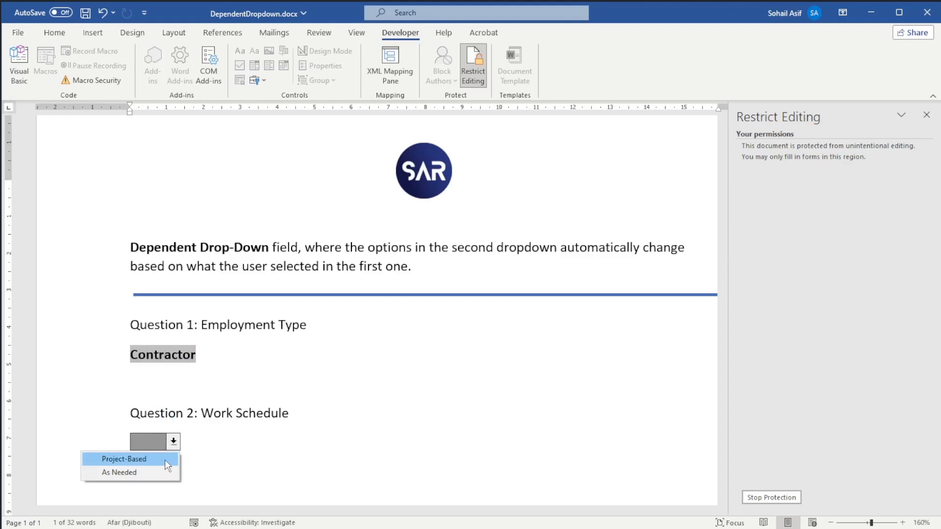
click(164, 460)
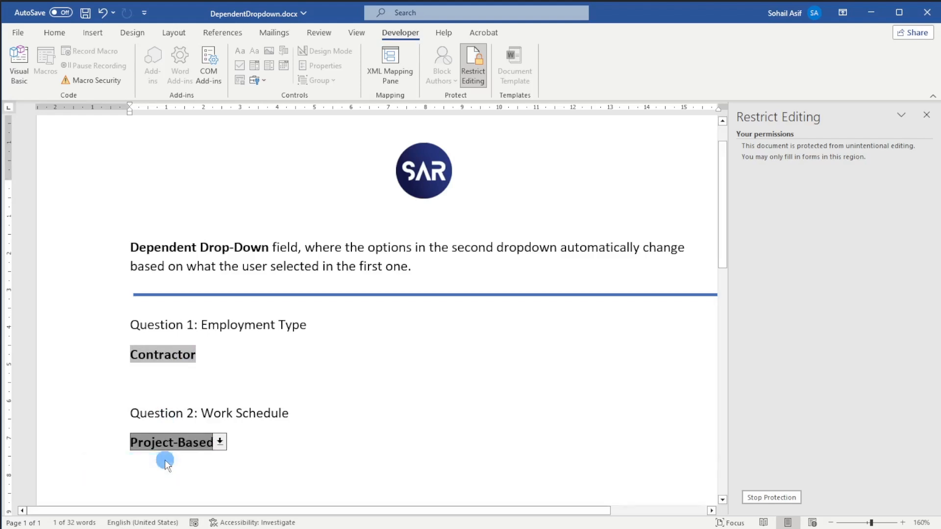
click(165, 460)
click(176, 472)
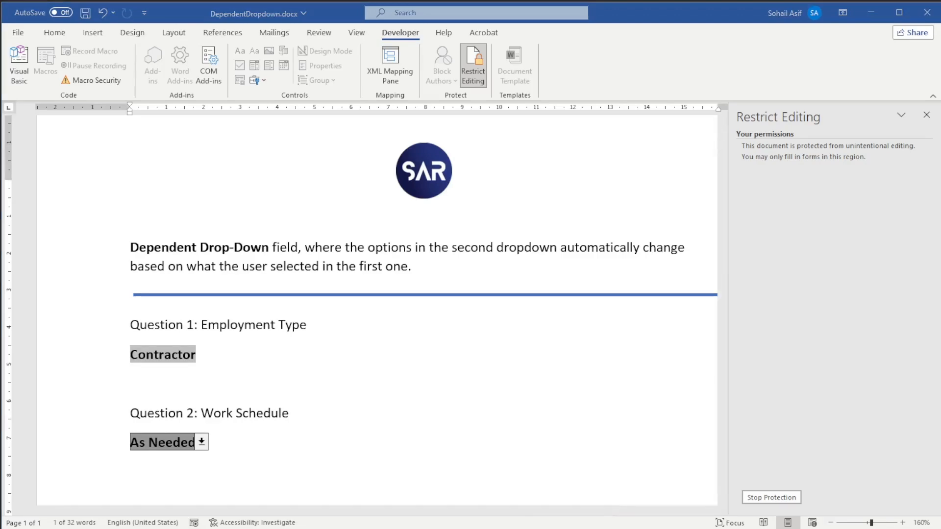
- Switch to the Notepad window to show the PopulateDropdown macro code
key(alt+Tab)
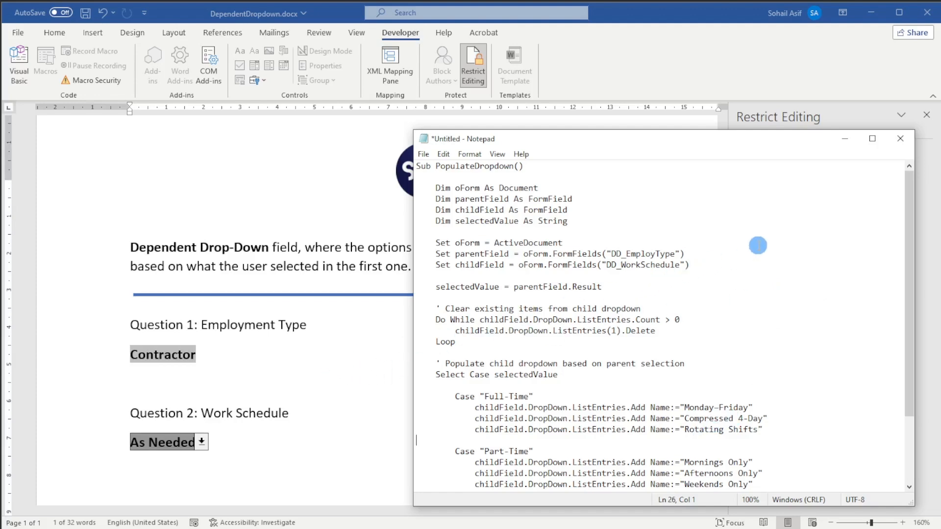
- Highlight the DD_EmployType and DD_WorkSchedule bookmark names in the macro's parentField and childField lines
click(758, 245)
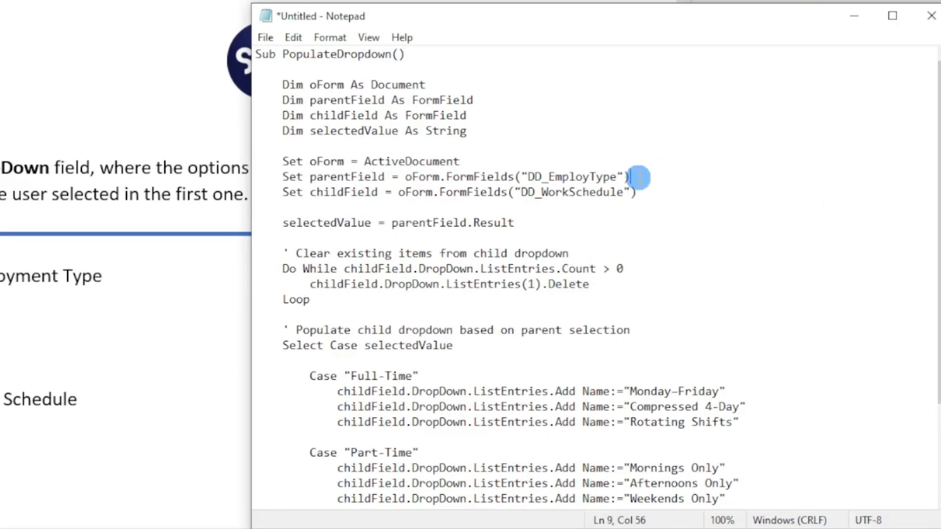
drag(688, 254, 602, 255)
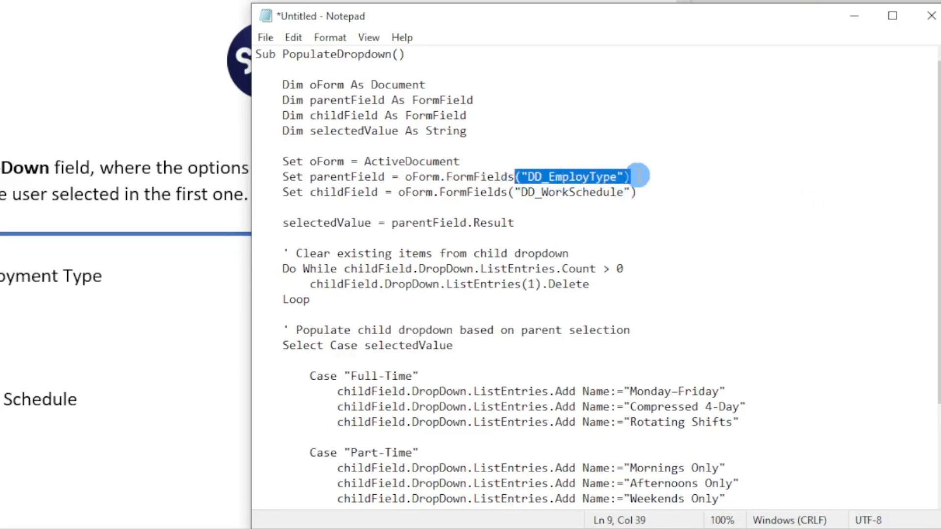
click(620, 177)
drag(620, 176, 521, 177)
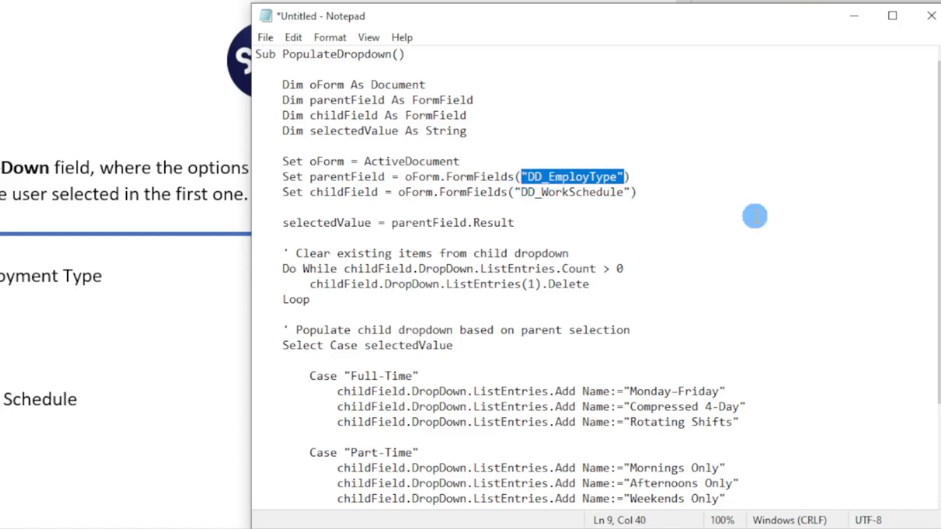
drag(624, 192, 521, 198)
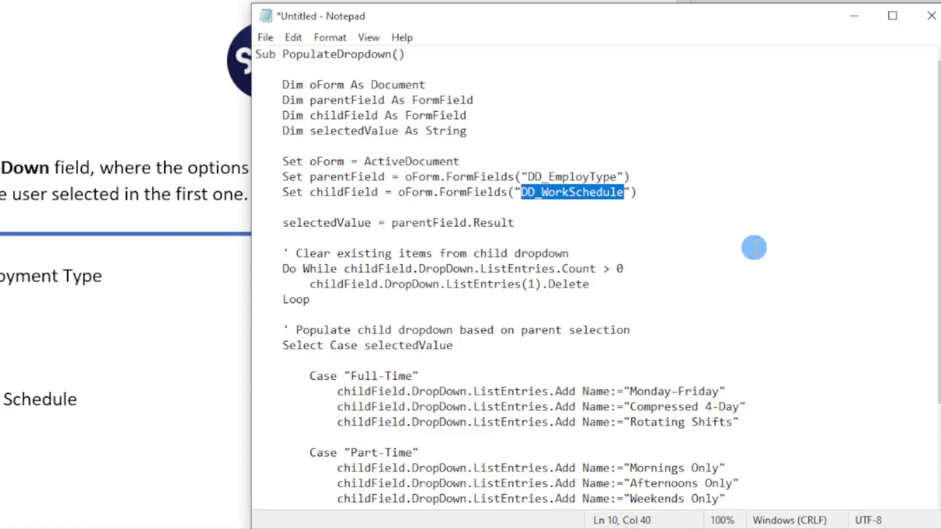
- Review the Select Case block, highlighting the Full-Time and Part-Time cases and the Monday-Friday and Compressed 4-Day entries
scroll(757, 247, down, 3)
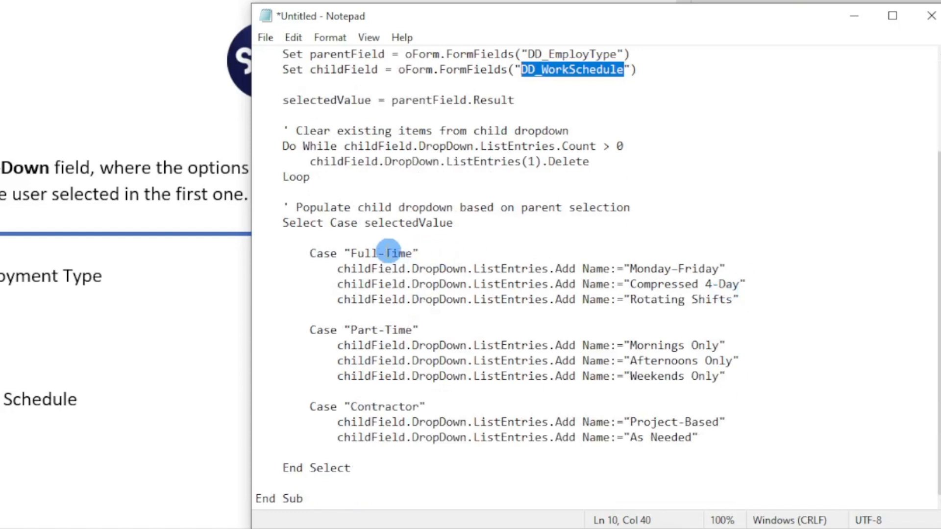
drag(351, 253, 412, 253)
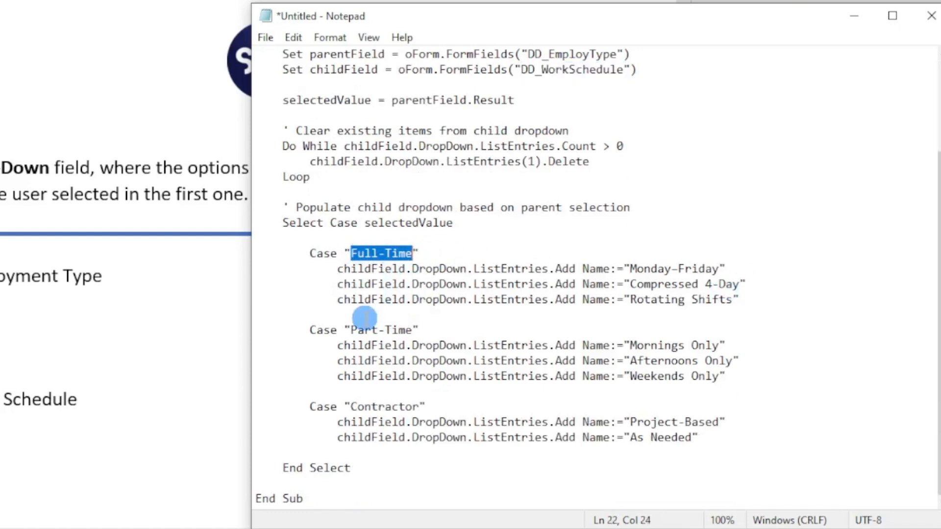
drag(351, 330, 411, 333)
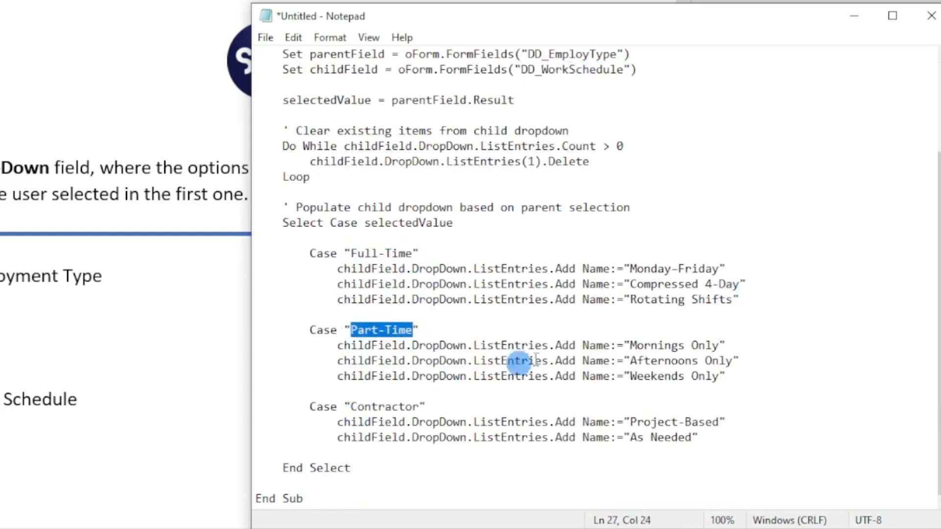
drag(630, 268, 721, 269)
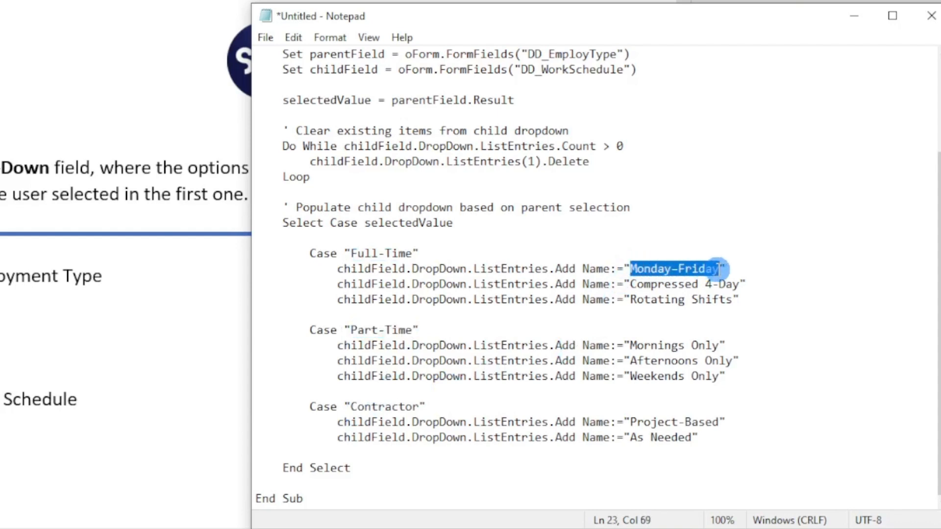
drag(631, 284, 738, 286)
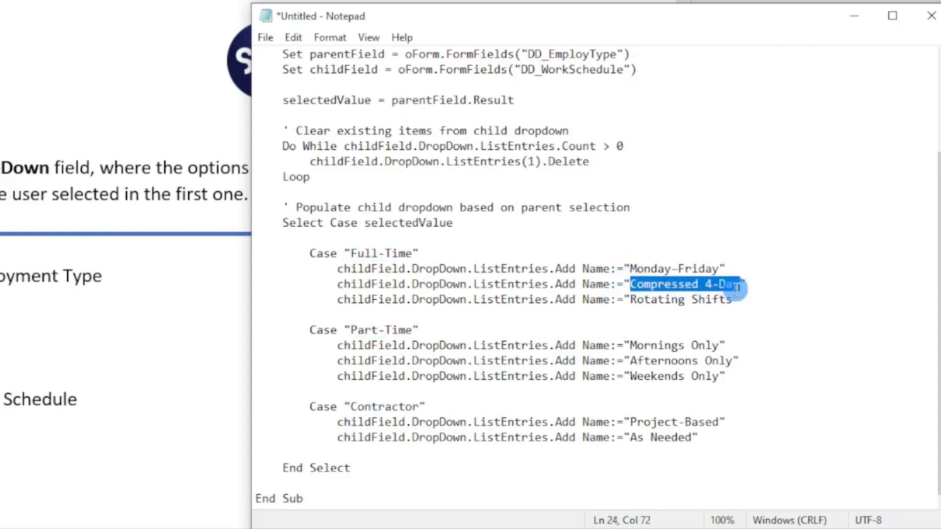
click(781, 354)
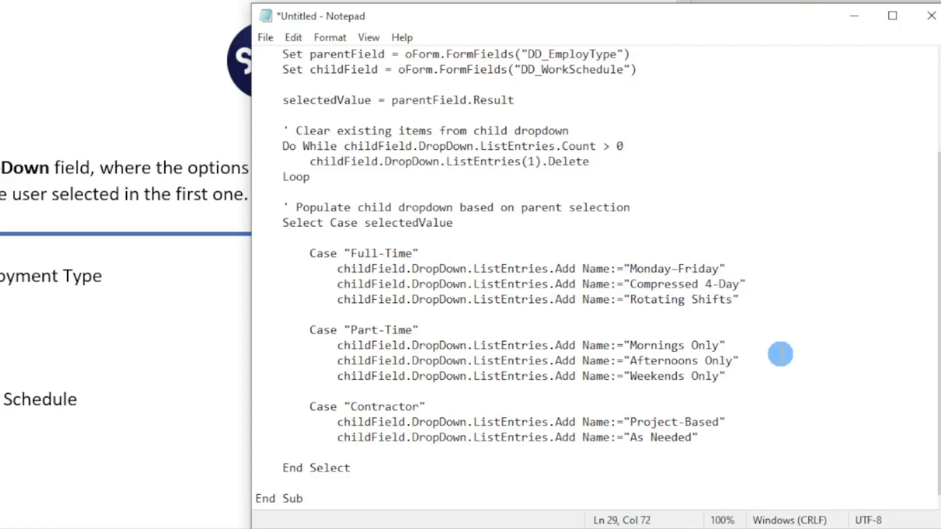
scroll(787, 348, up, 3)
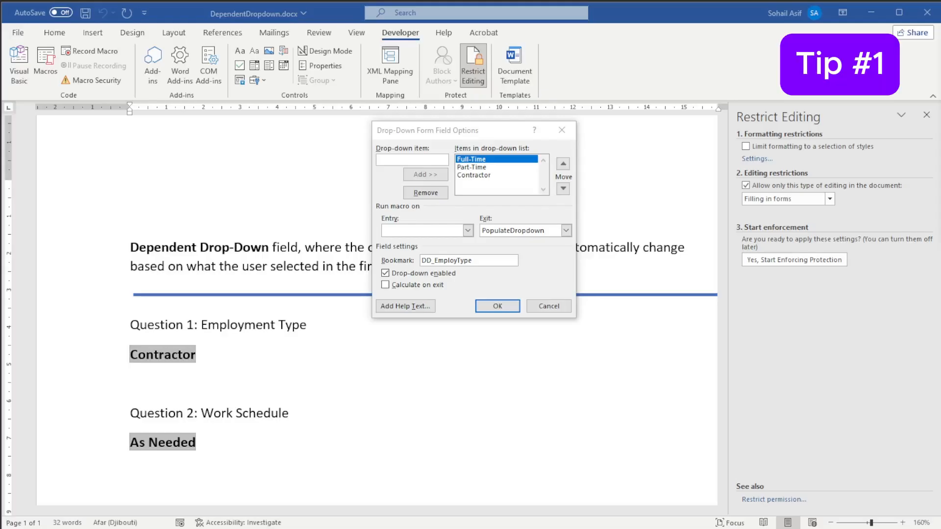
- Examine the bookmark name in the Employment Type drop-down's form field options in Word
click(495, 132)
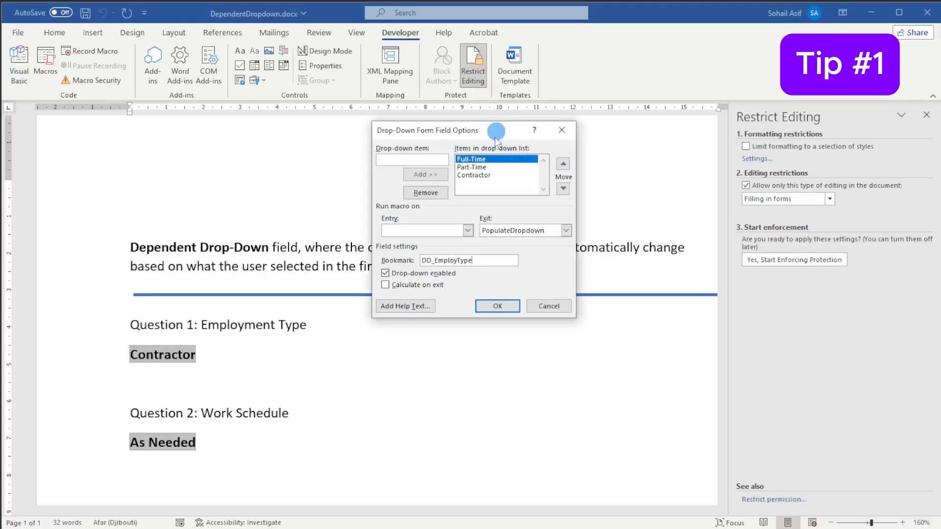
drag(478, 260, 421, 260)
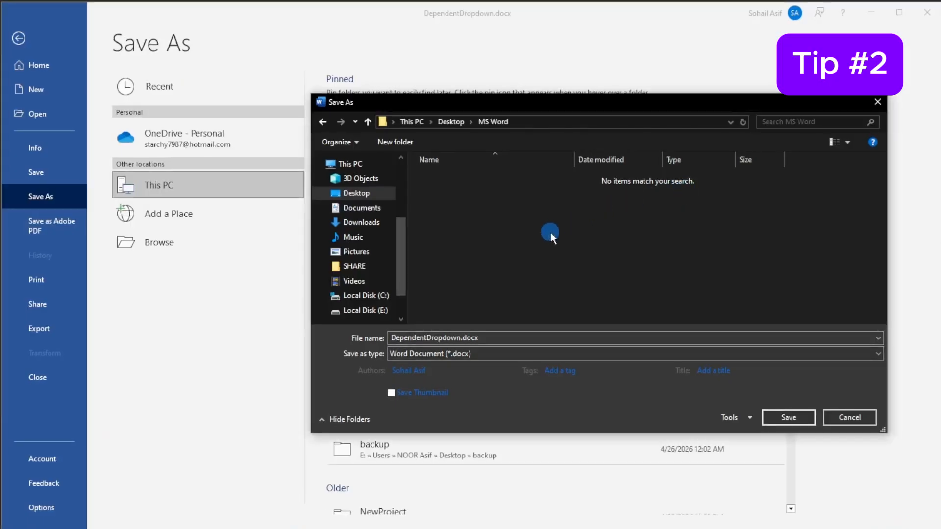
- Save the form as the macro-enabled document DependentDropdown.docm in the MS Word folder and close the Restrict Editing pane
click(592, 352)
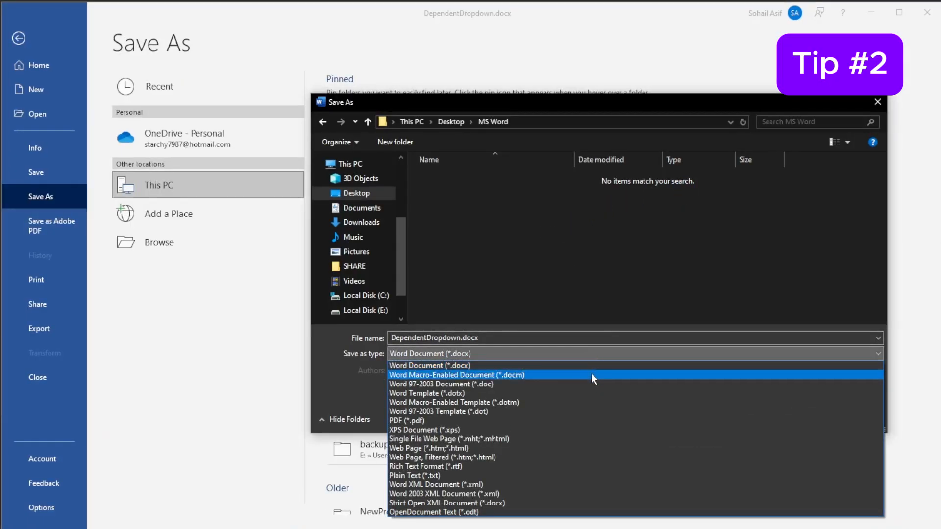
click(548, 377)
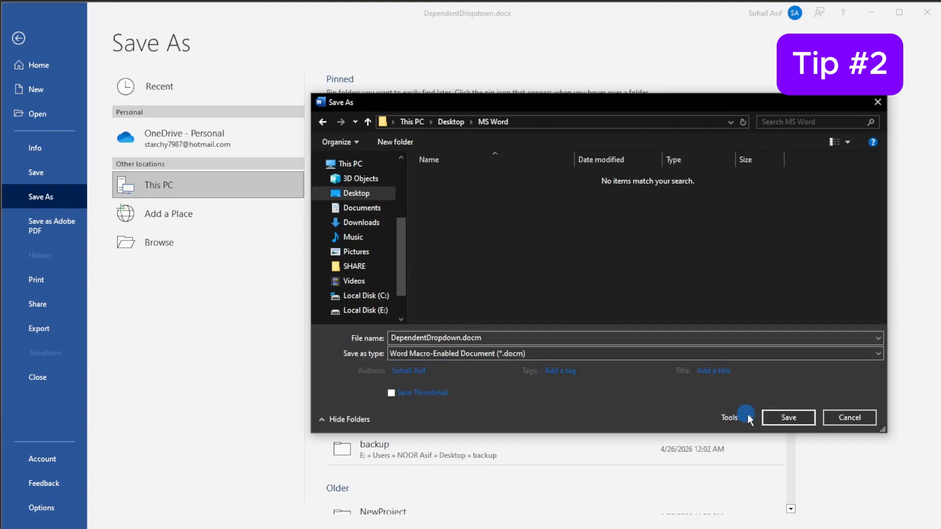
click(788, 417)
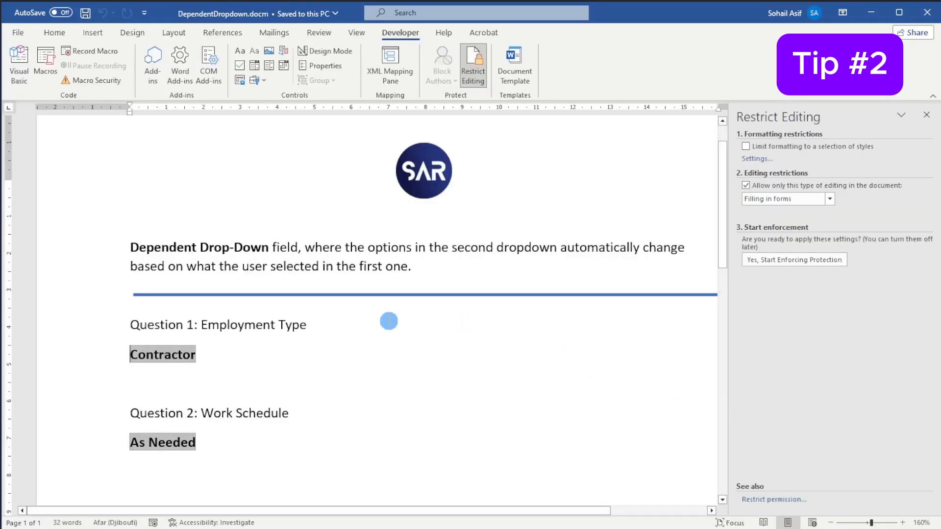
click(231, 372)
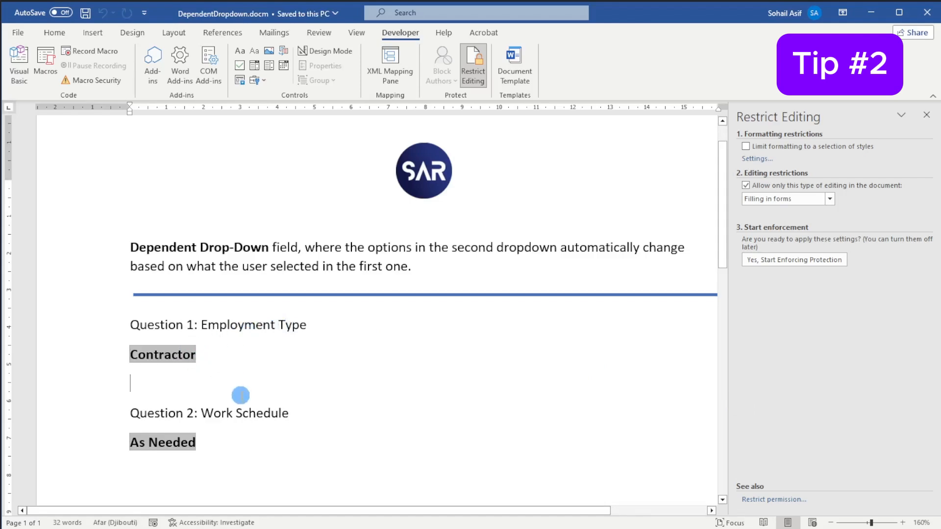
click(927, 114)
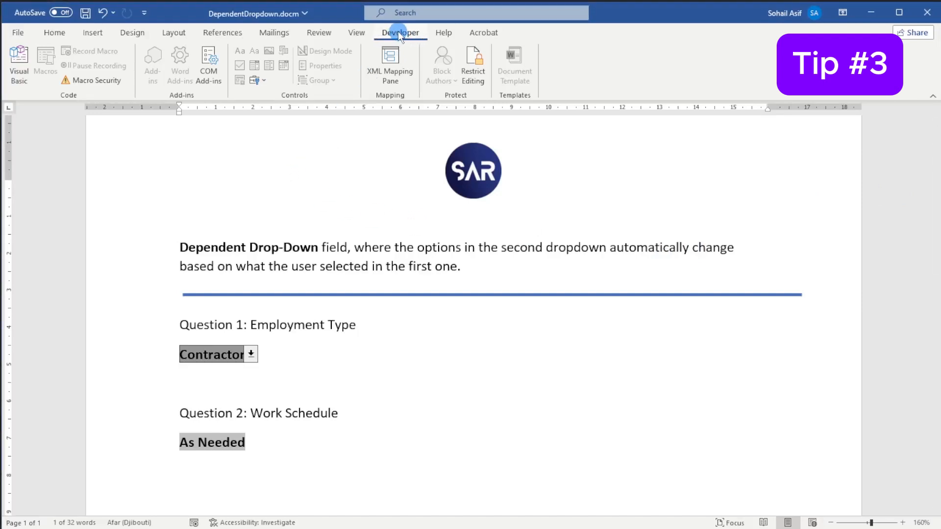
- Stop the document's protection and change the Question 1 label to "Employment Types"
click(472, 63)
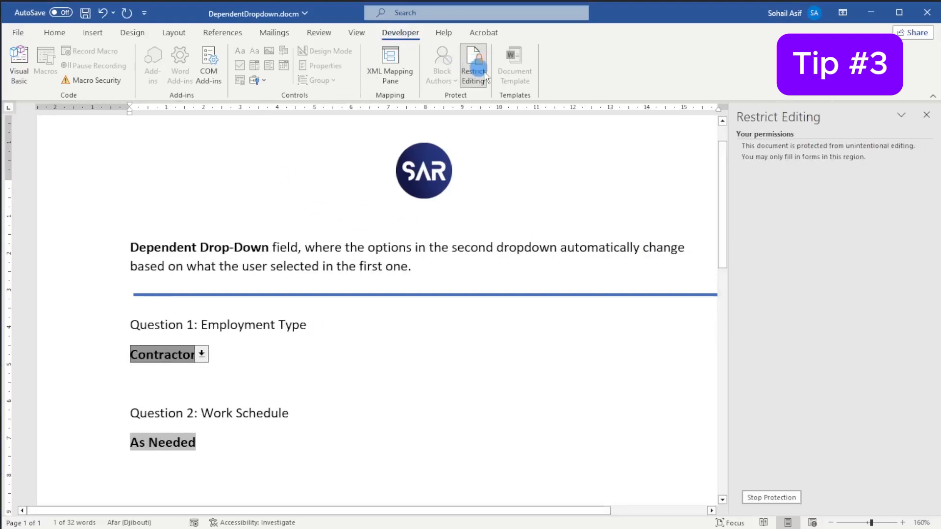
click(782, 497)
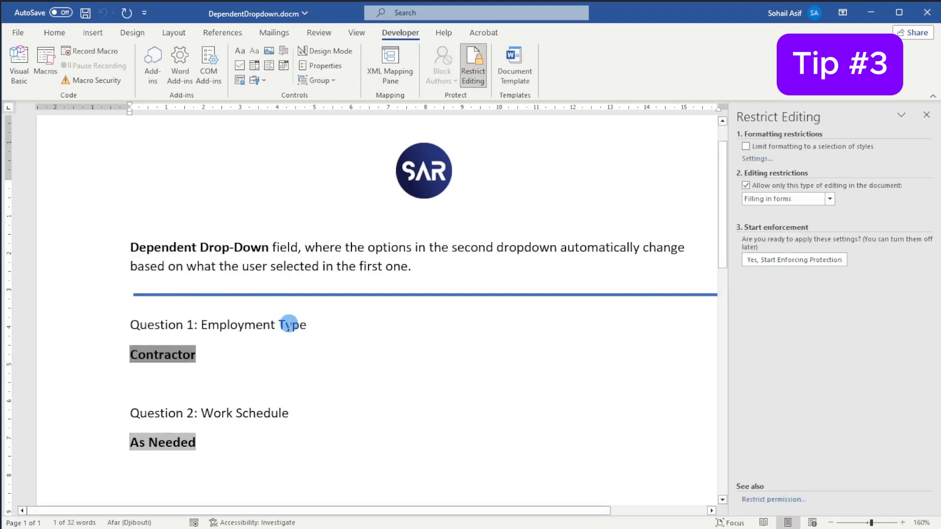
click(306, 325)
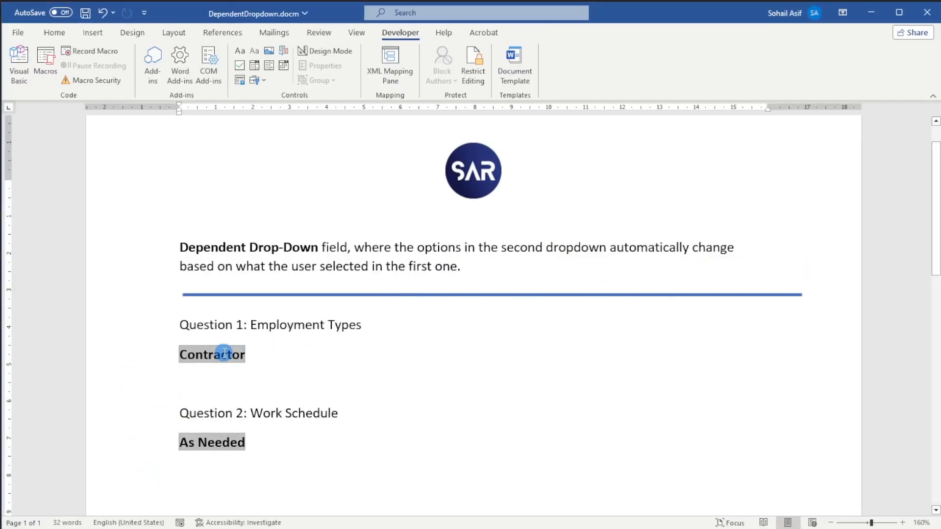
- Check the Employment Types drop-down's field options without changing them, and enforce form-filling protection again without a password
double_click(241, 357)
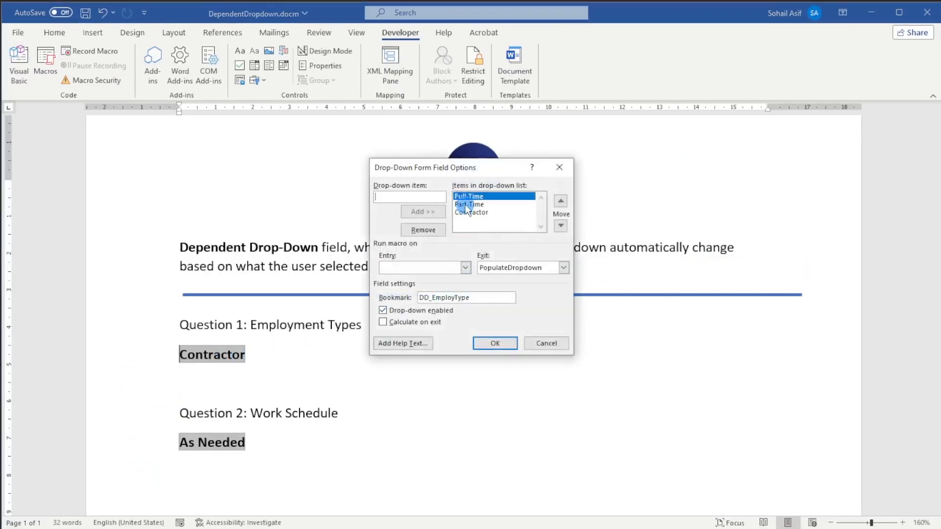
click(556, 345)
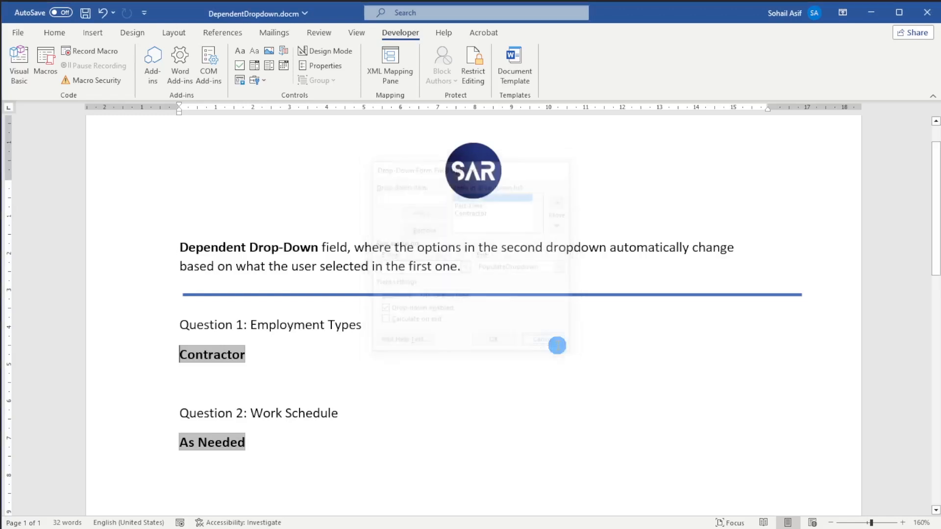
click(474, 74)
click(796, 260)
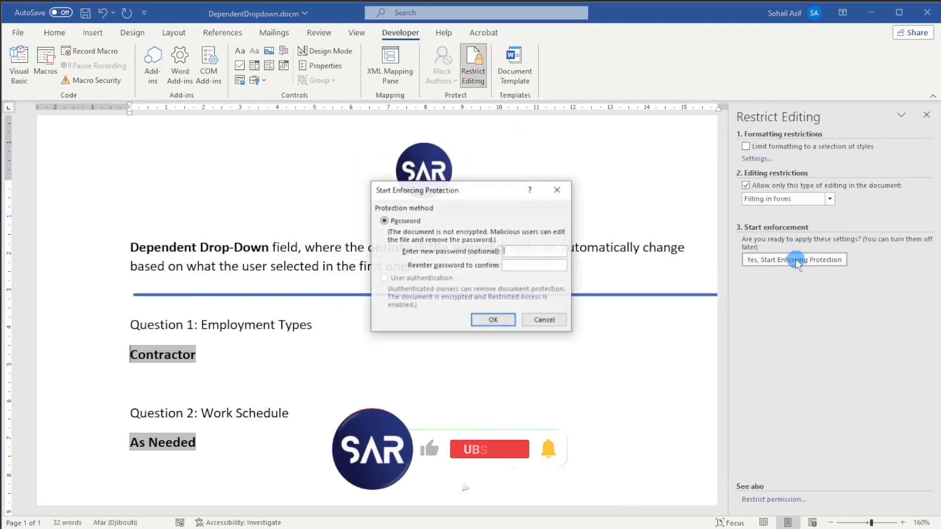
click(495, 320)
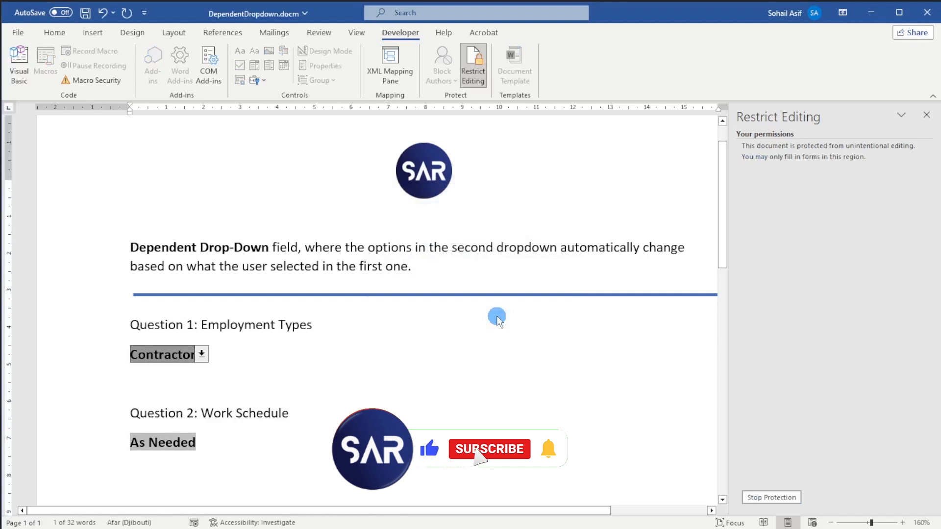
- Choose Part-Time as the Employment Type and Mornings Only as the Work Schedule in the protected form
key(Tab)
click(242, 358)
click(196, 354)
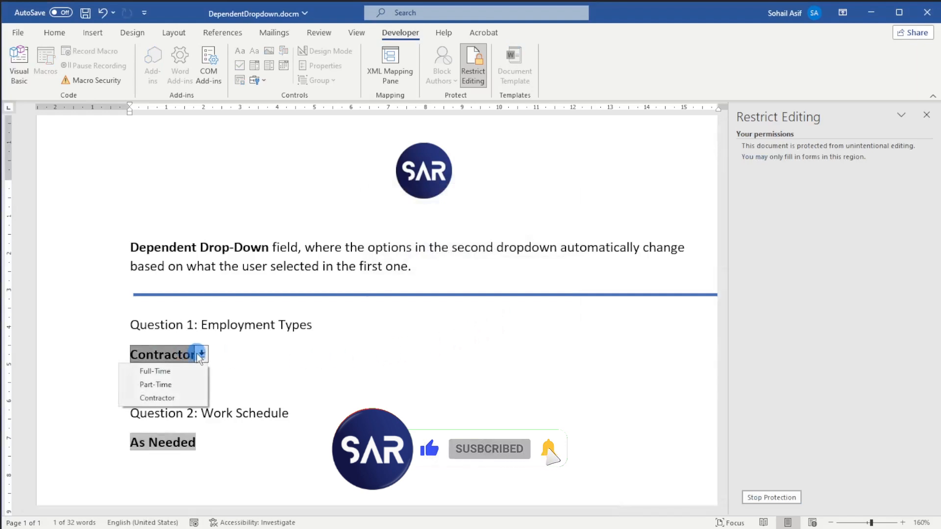
click(192, 386)
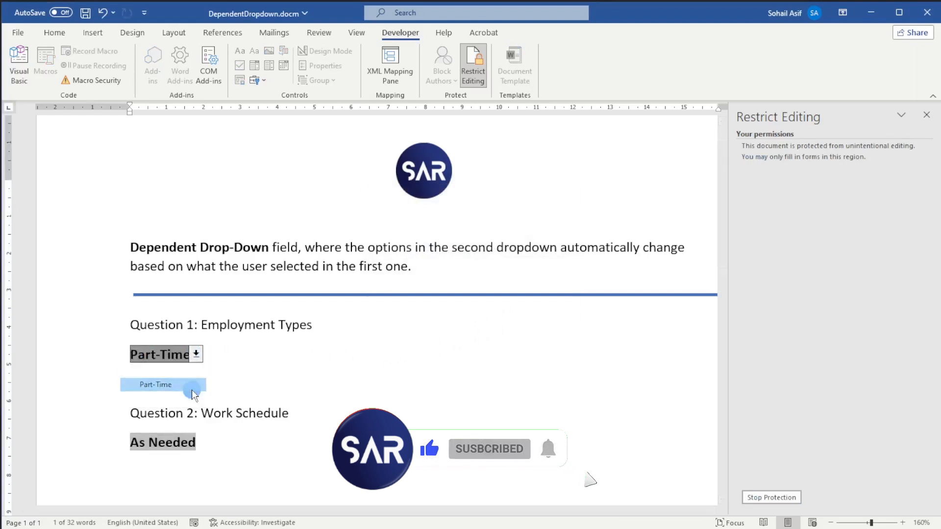
click(187, 442)
click(184, 442)
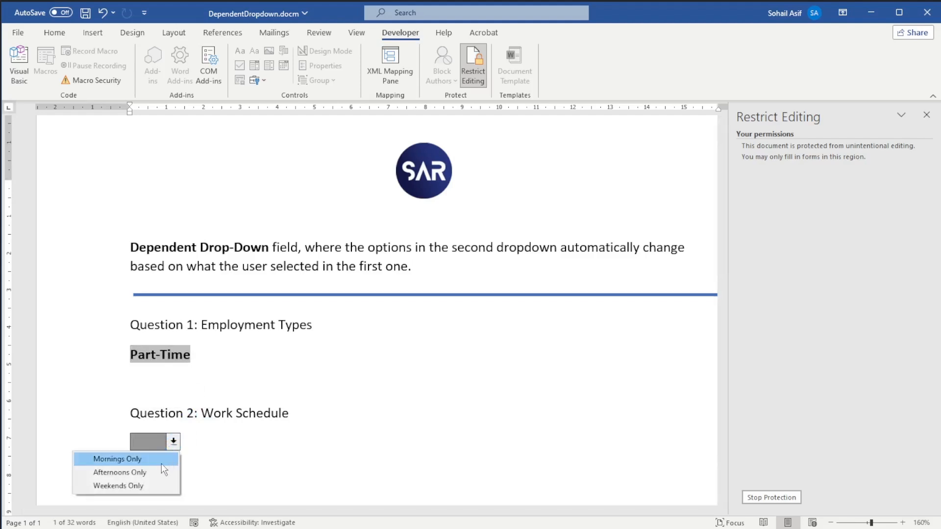
click(162, 463)
click(385, 432)
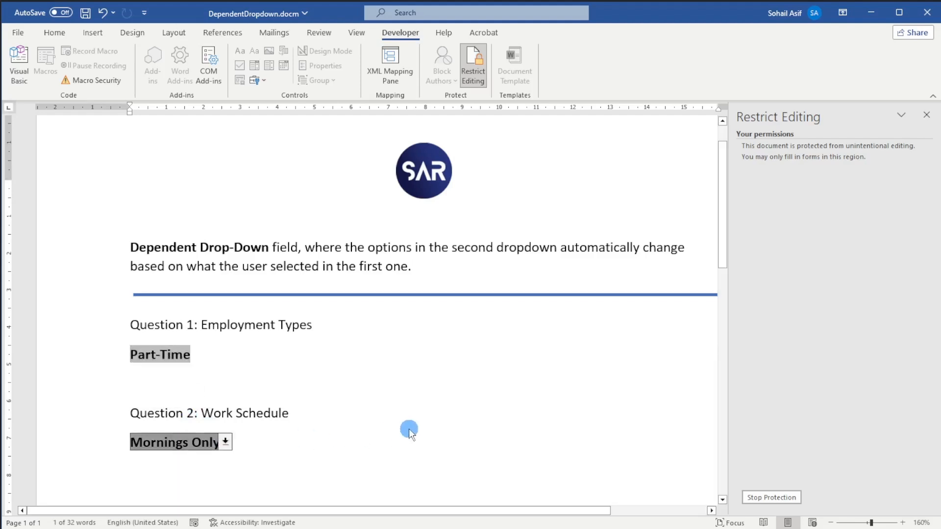